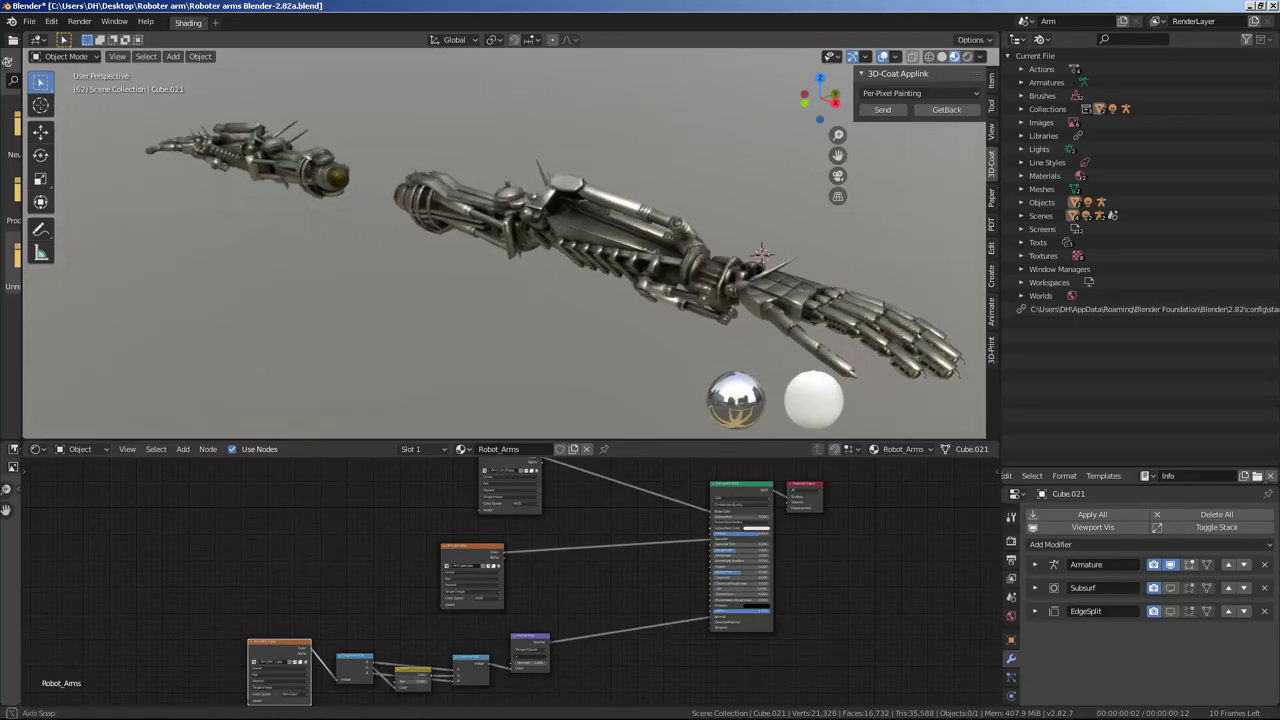
Orbit to a diagonal overhead view of the arms and switch the armature into Pose Mode.
middle_click_drag(500, 250, 400, 250)
mouse_move(500, 250)
middle_mouse_down()
mouse_move(350, 285)
mouse_move(450, 260)
mouse_move(400, 250)
middle_mouse_up()
scroll(862, 349, "down", 3)
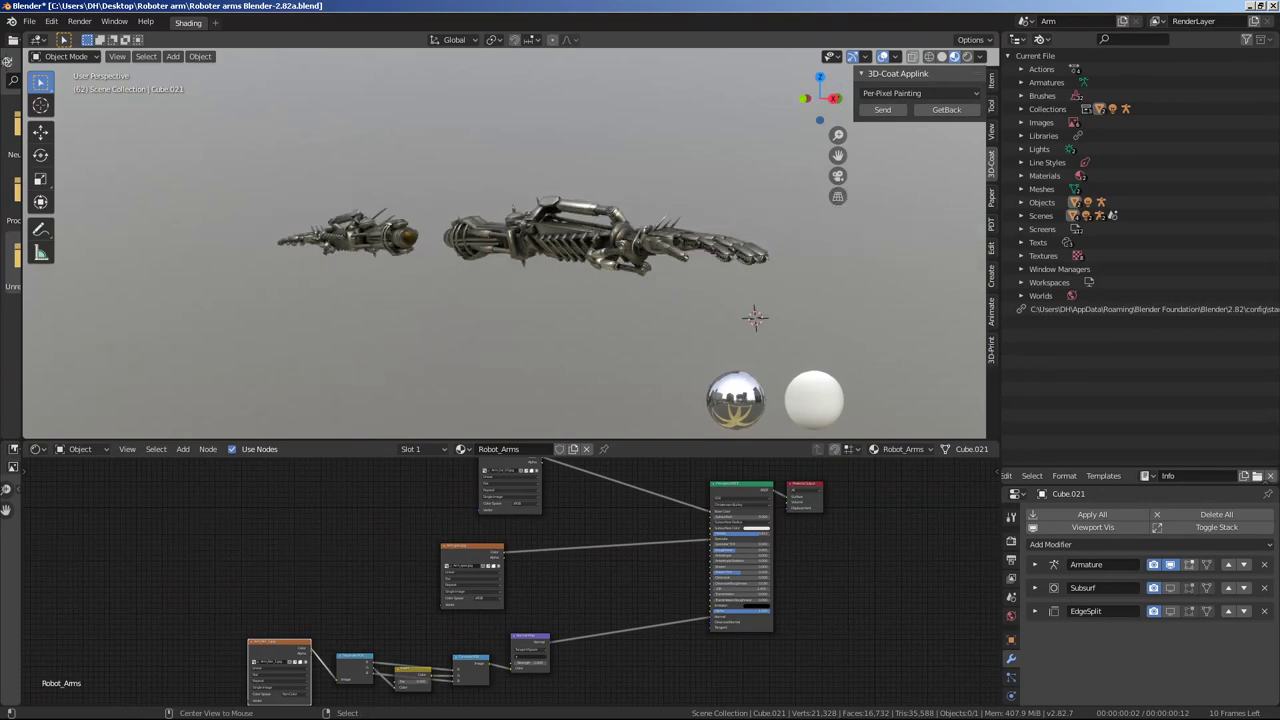
middle_click_drag(600, 260, 540, 220)
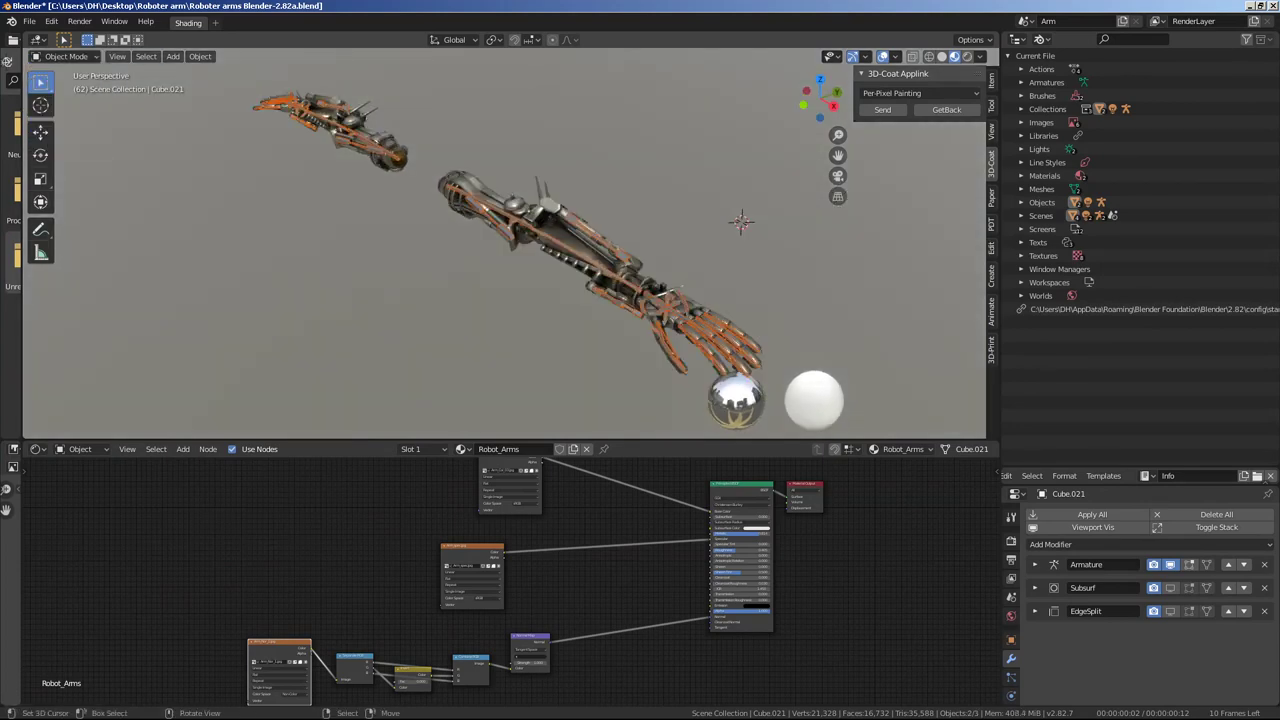
key("ctrl+Tab")
Maximize the 3D viewport and frame a front view of the hand.
middle_click_drag(520, 260, 440, 195, "shift")
key("ctrl+space")
middle_click_drag(640, 300, 640, 200)
Rotate the hand bone to a new angle.
middle_click_drag(900, 440, 1260, 440)
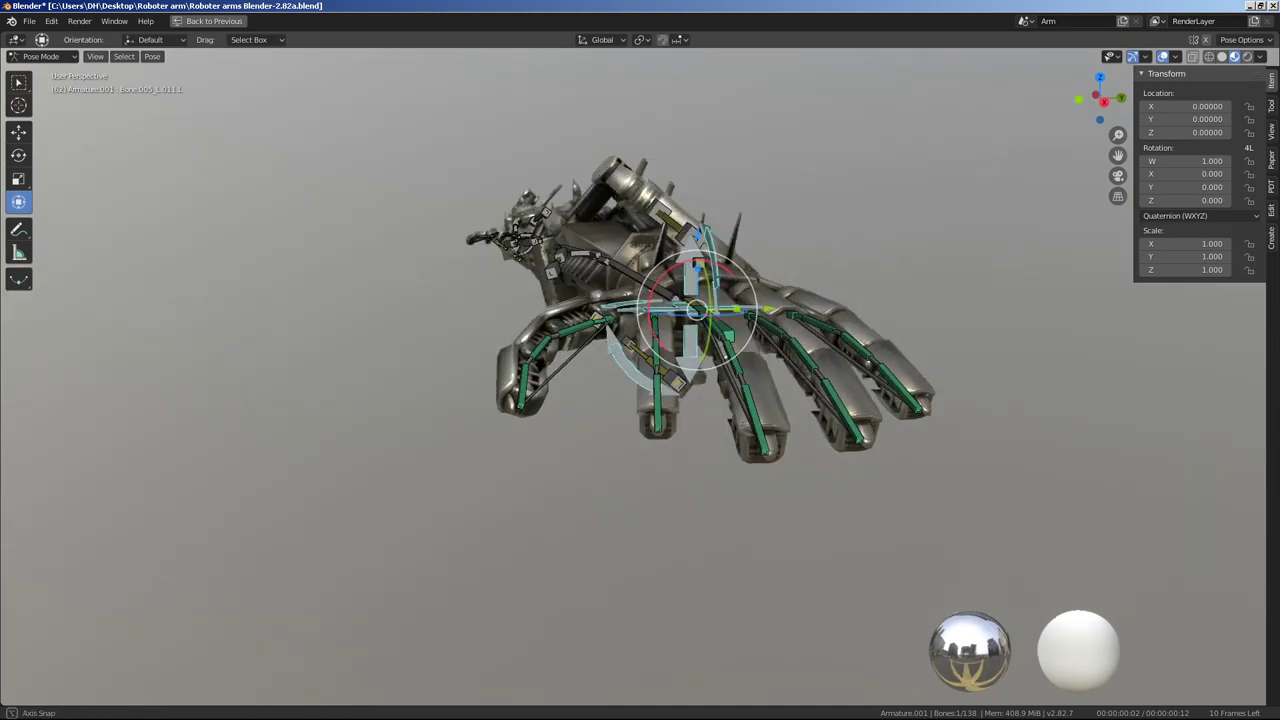
key("r")
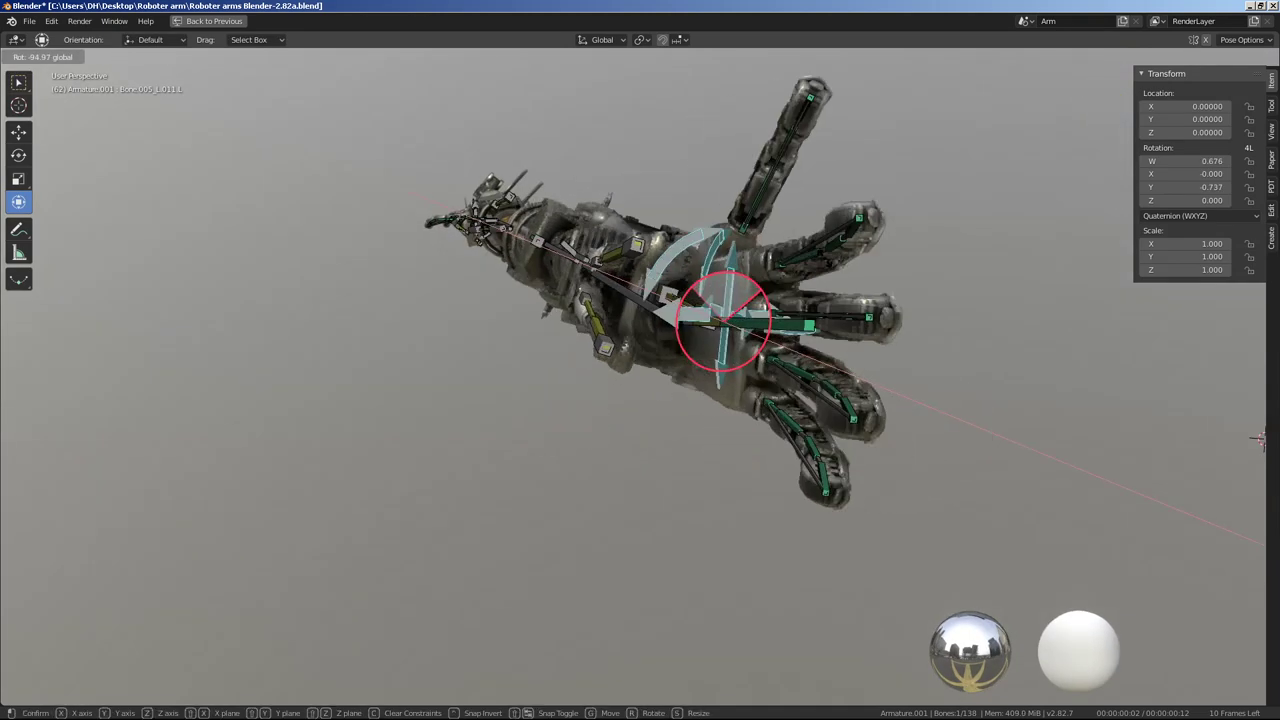
left_click(1258, 440)
mouse_move(1258, 440)
middle_mouse_down()
mouse_move(980, 557)
mouse_move(618, 400)
mouse_move(900, 330)
middle_mouse_up()
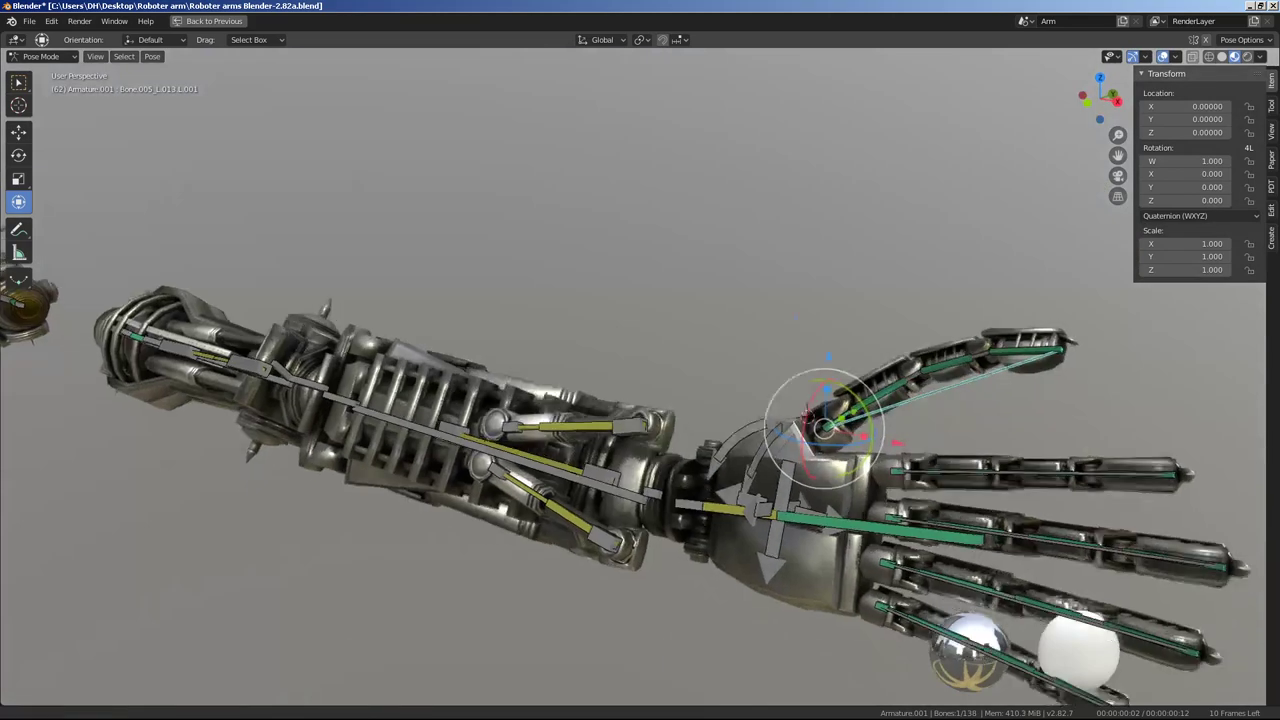
Try rotating and scaling a finger bone, cancel both, then toggle Object Mode and back to Pose Mode.
key("r")
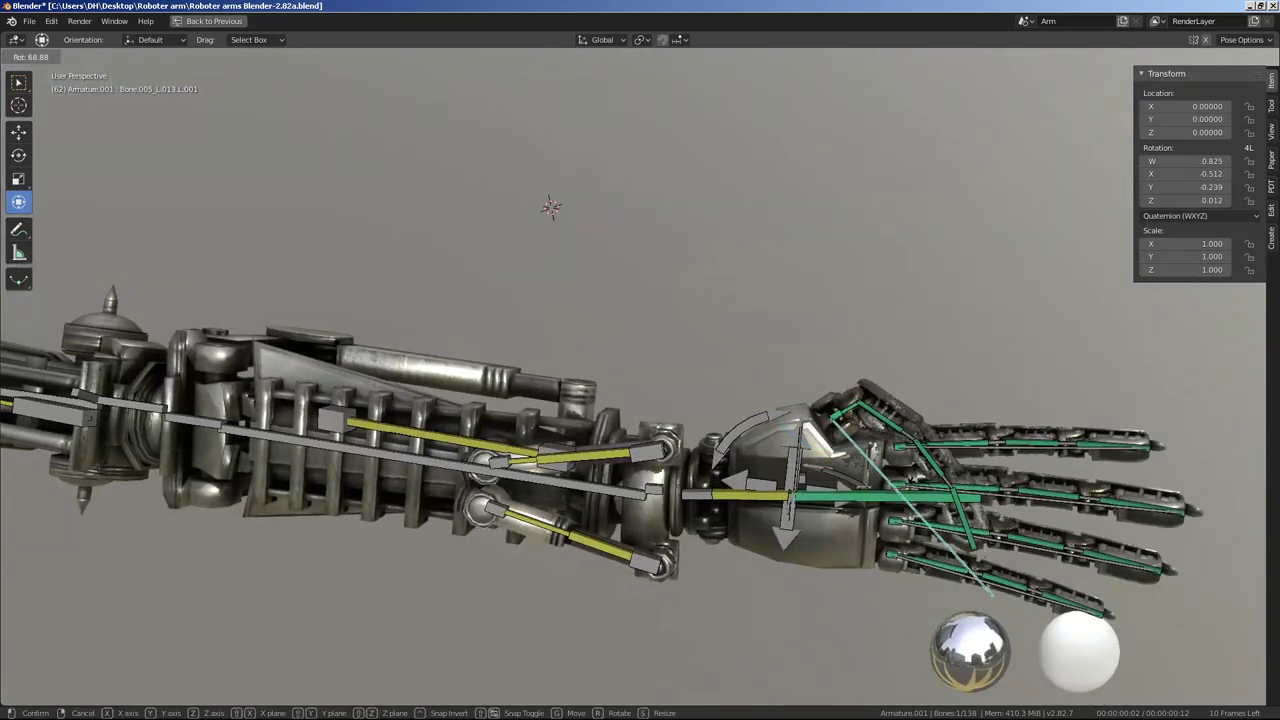
key("s")
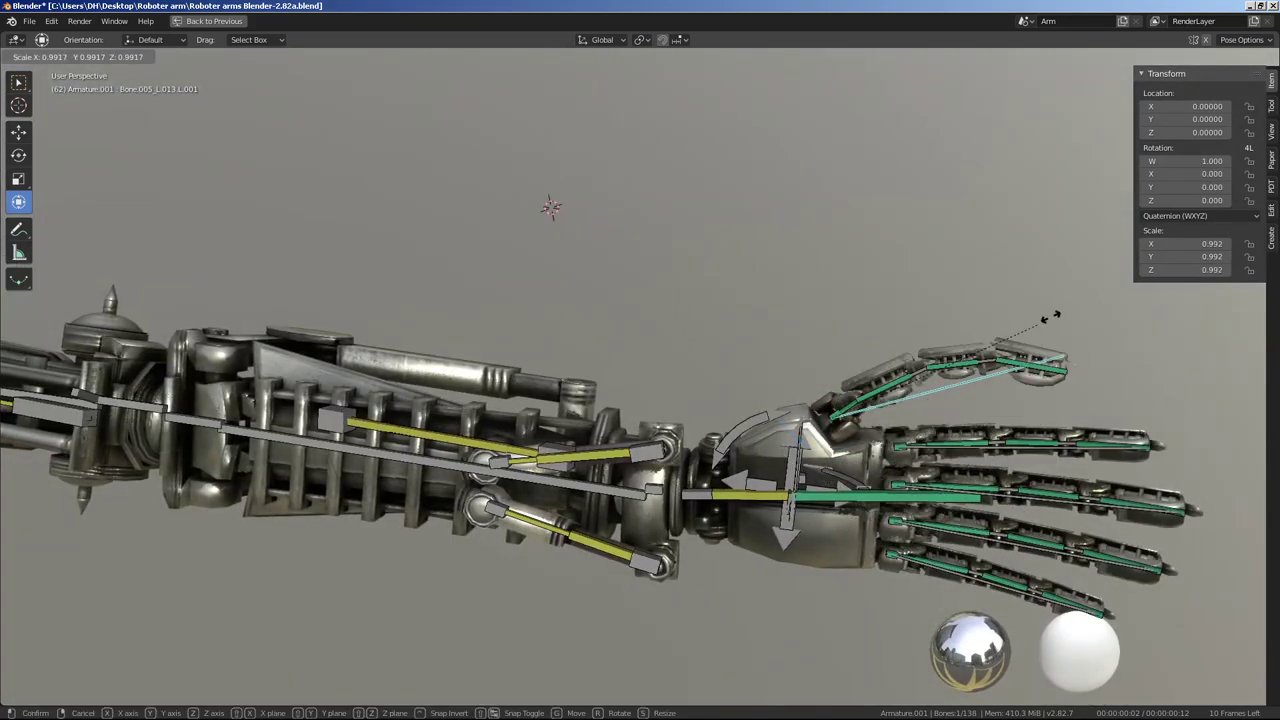
key("Escape")
mouse_move(1050, 316)
middle_mouse_down()
mouse_move(894, 134)
mouse_move(870, 285)
middle_mouse_up()
scroll(870, 285, "up", 3)
key("s")
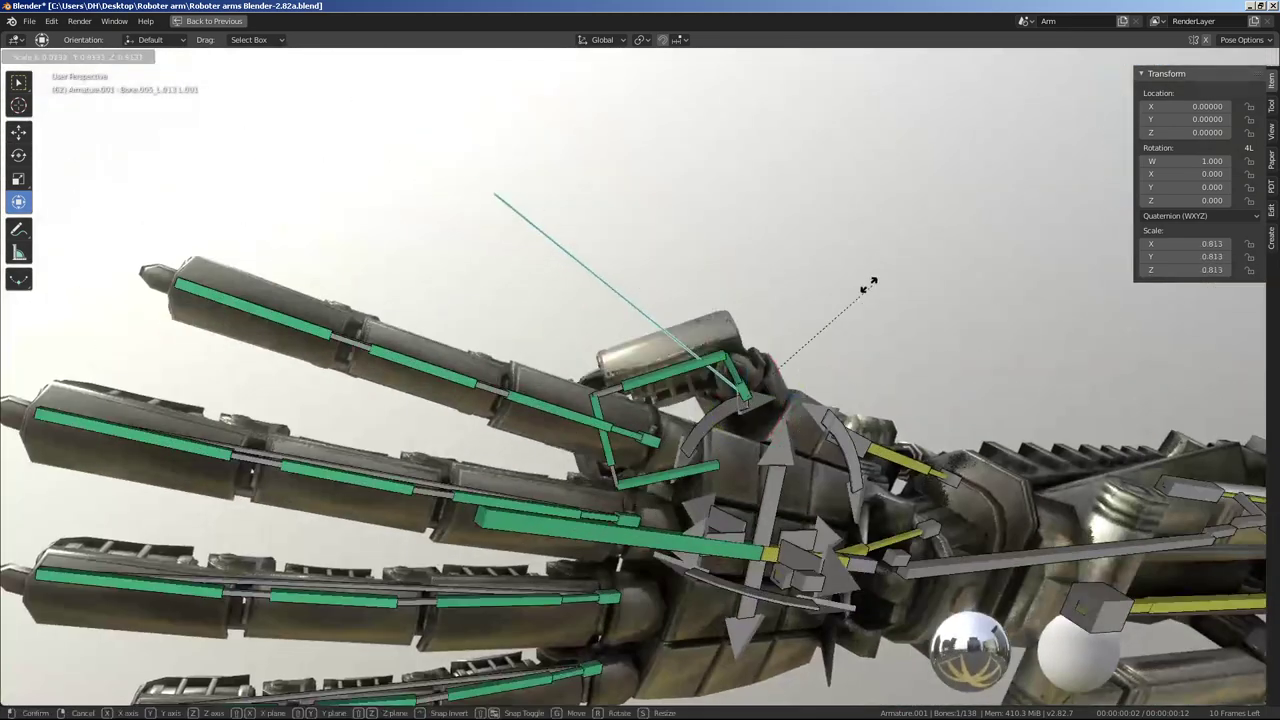
key("Escape")
mouse_move(510, 207)
middle_mouse_down()
mouse_move(1166, 563)
mouse_move(386, 266)
mouse_move(1257, 444)
mouse_move(1236, 391)
middle_mouse_up()
key("ctrl+Tab")
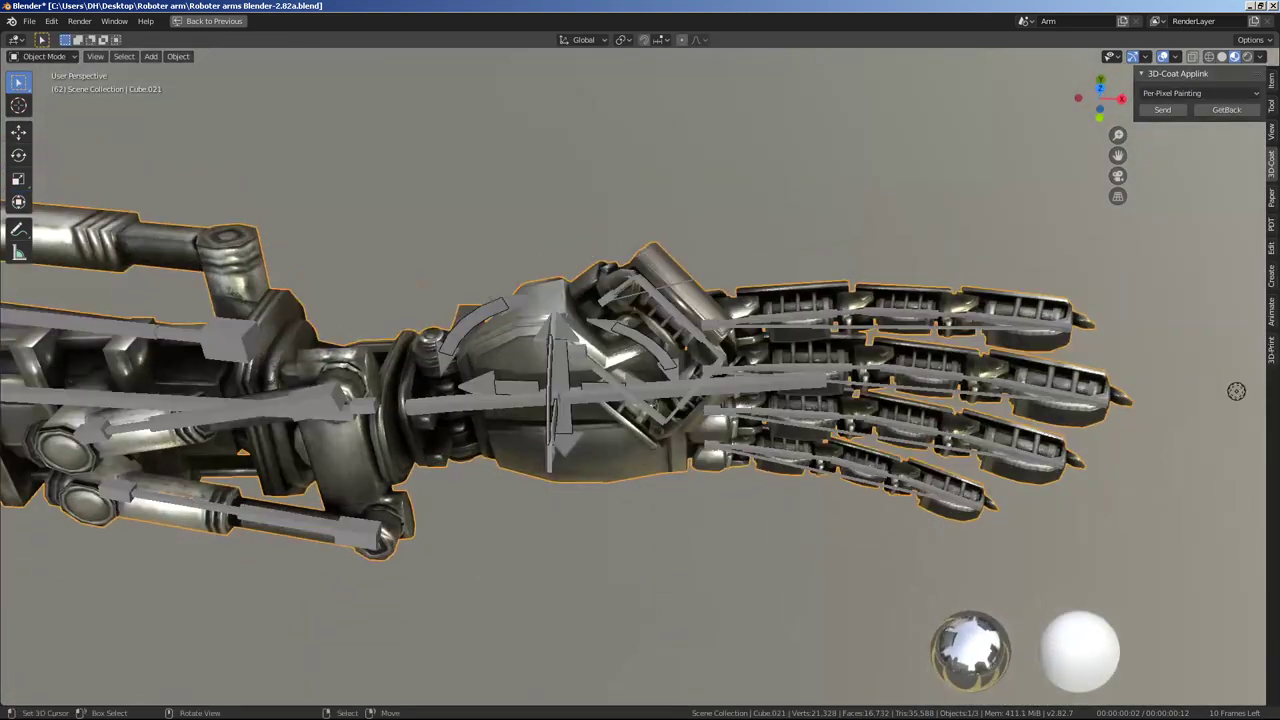
key("ctrl+Tab")
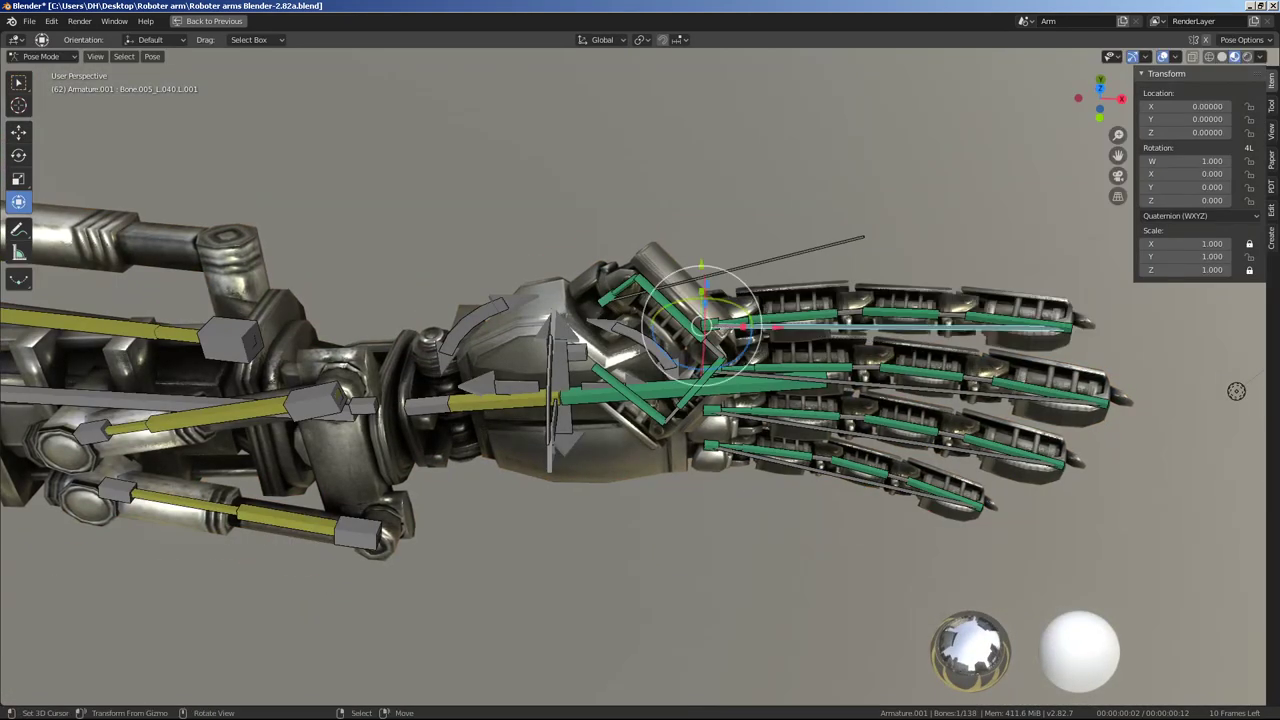
Make a first attempt at scaling the finger bones, then undo it.
mouse_move(1236, 391)
middle_mouse_down()
mouse_move(915, 365)
mouse_move(660, 460)
middle_mouse_up()
key("s")
key("ctrl+Tab")
key("ctrl+z")
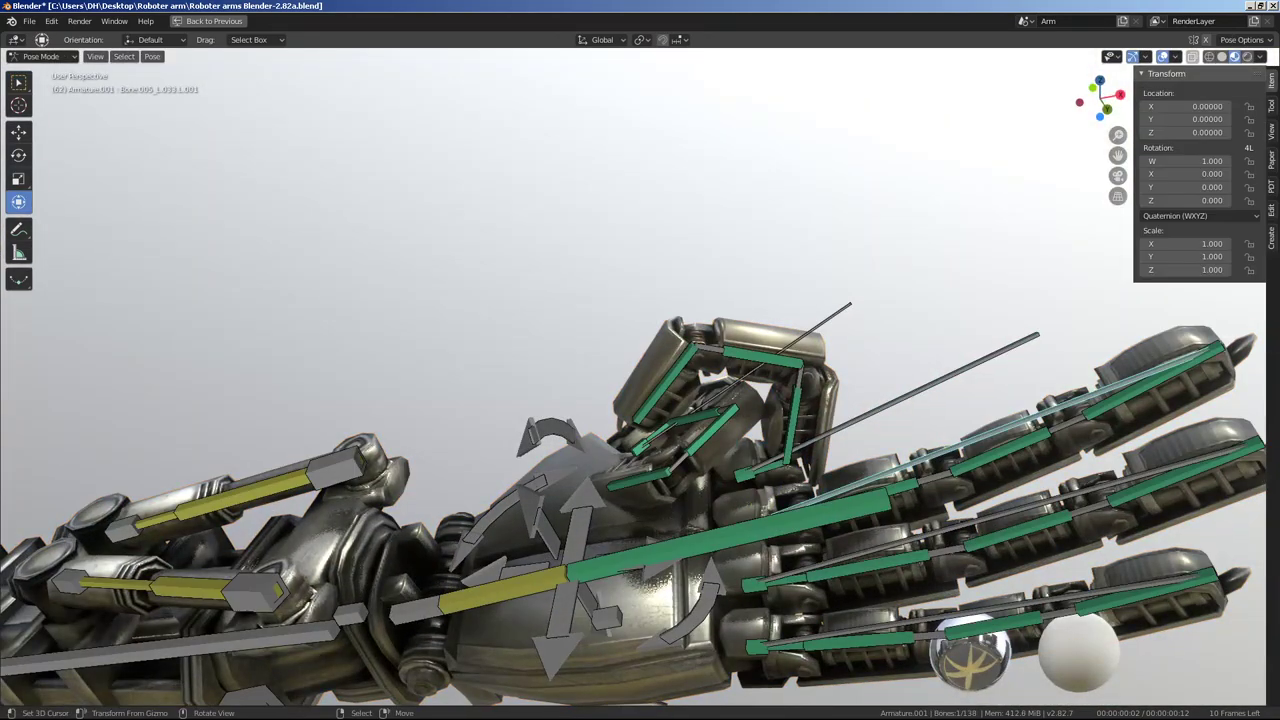
left_click(968, 356)
key("ctrl+z")
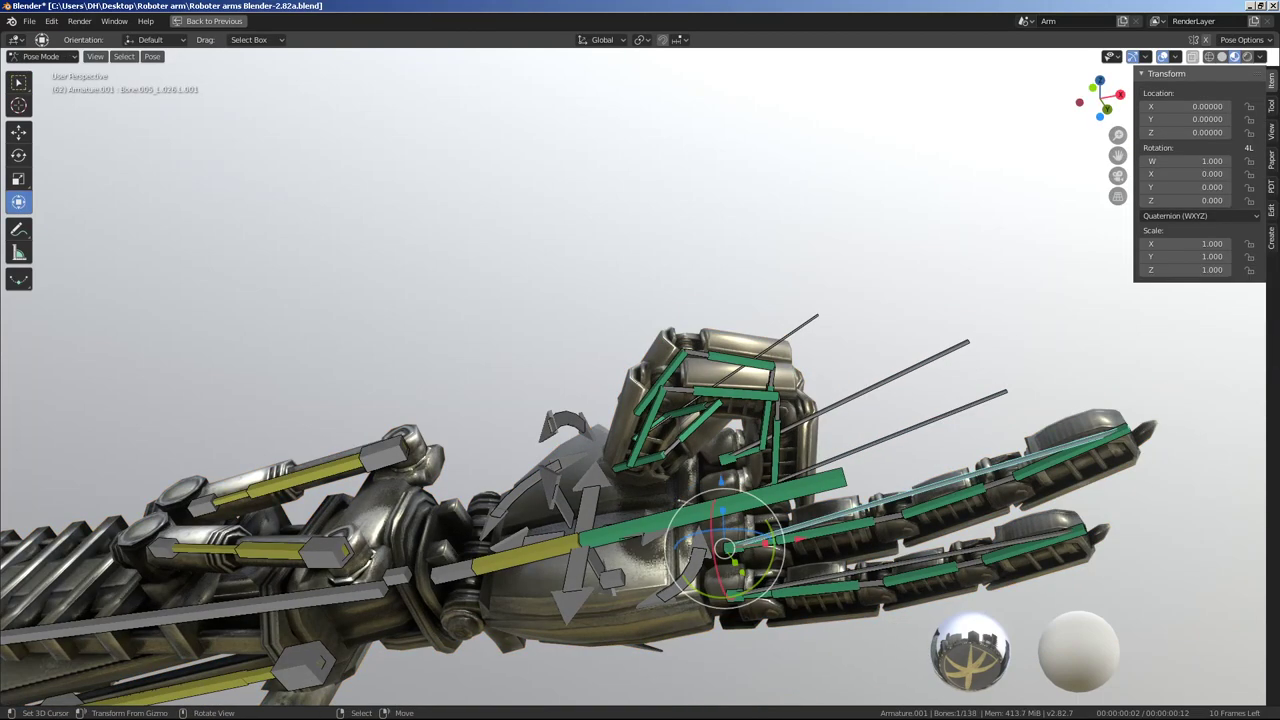
Scale the finger bones down to curl them into a fist with the index finger out.
middle_click_drag(640, 400, 700, 300)
middle_click_drag(640, 400, 700, 360)
key("s")
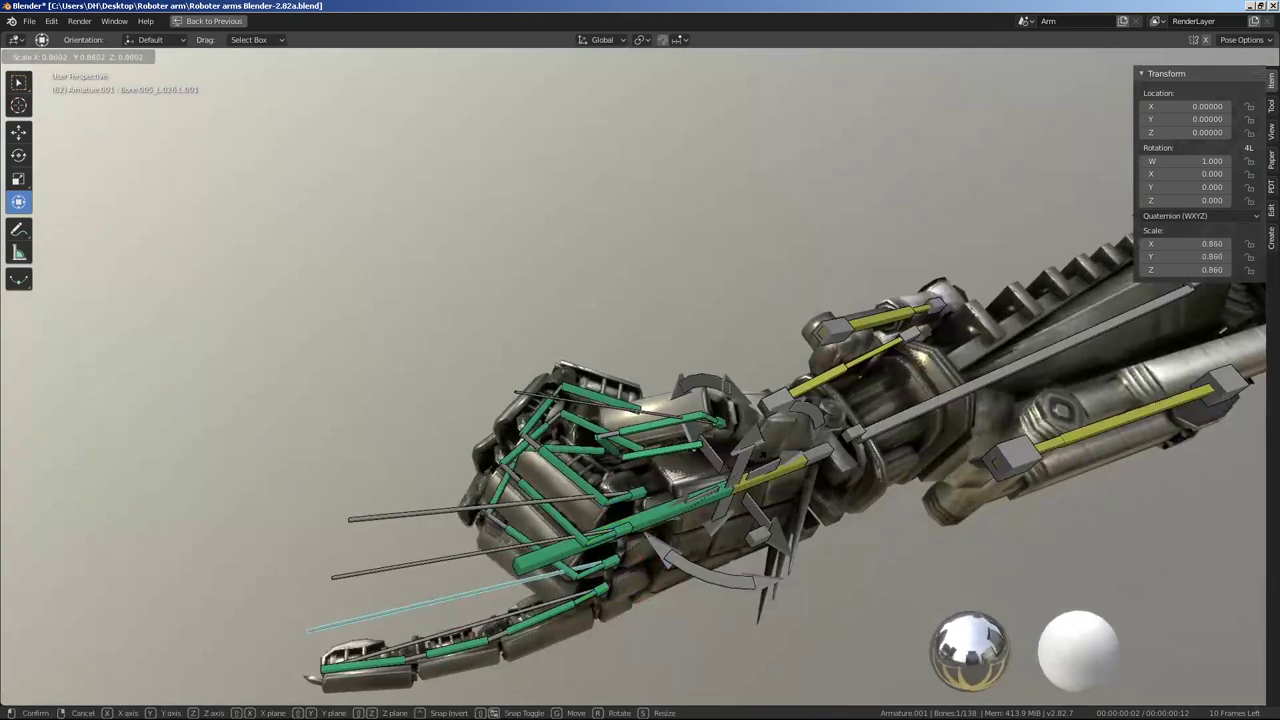
key("Return")
mouse_move(640, 400)
middle_mouse_down()
mouse_move(600, 300)
mouse_move(700, 380)
middle_mouse_up()
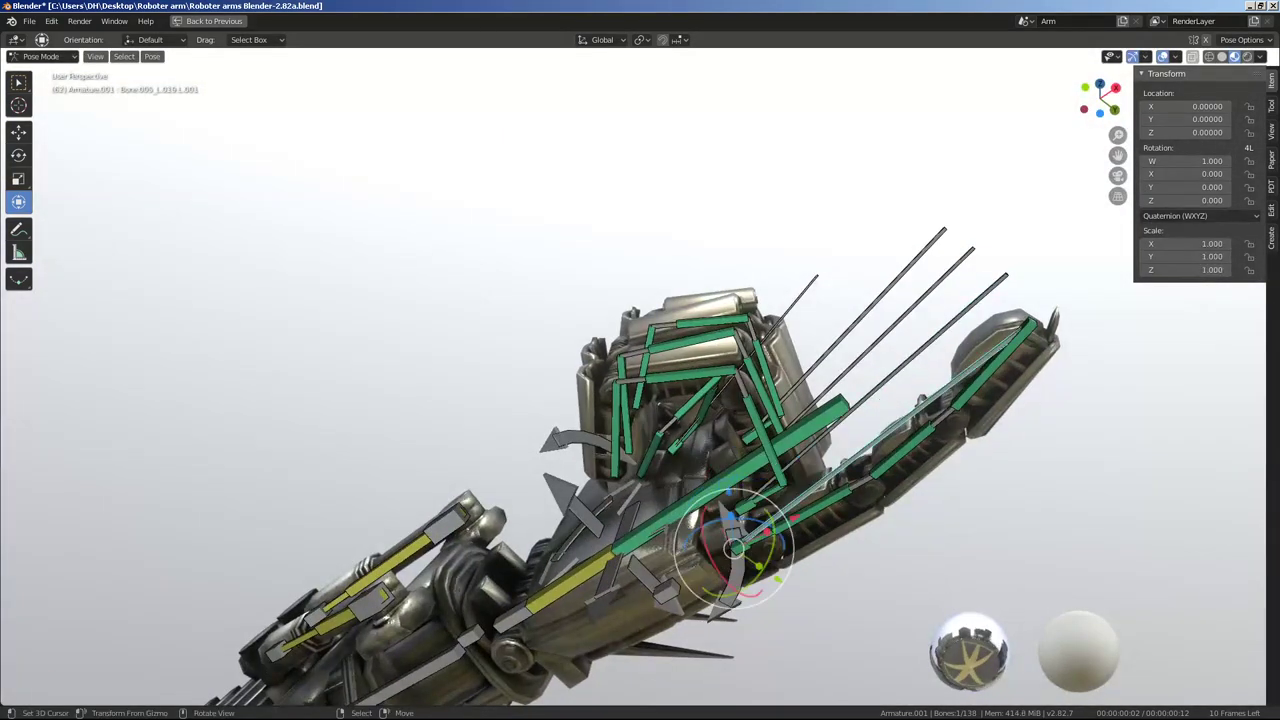
key("s")
key("Return")
mouse_move(777, 628)
middle_mouse_down()
mouse_move(176, 222)
mouse_move(135, 73)
middle_mouse_up()
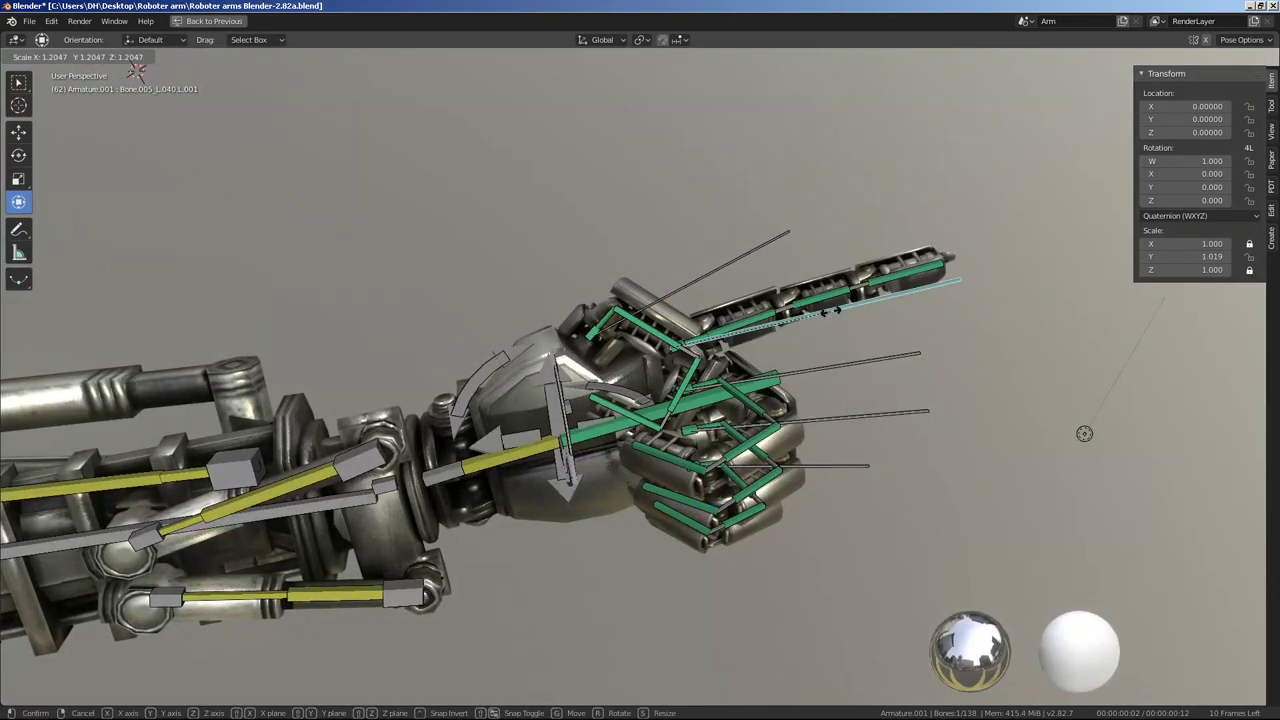
left_click(1084, 433)
mouse_move(1084, 425)
middle_mouse_down()
mouse_move(1051, 295)
mouse_move(589, 515)
mouse_move(959, 394)
middle_mouse_up()
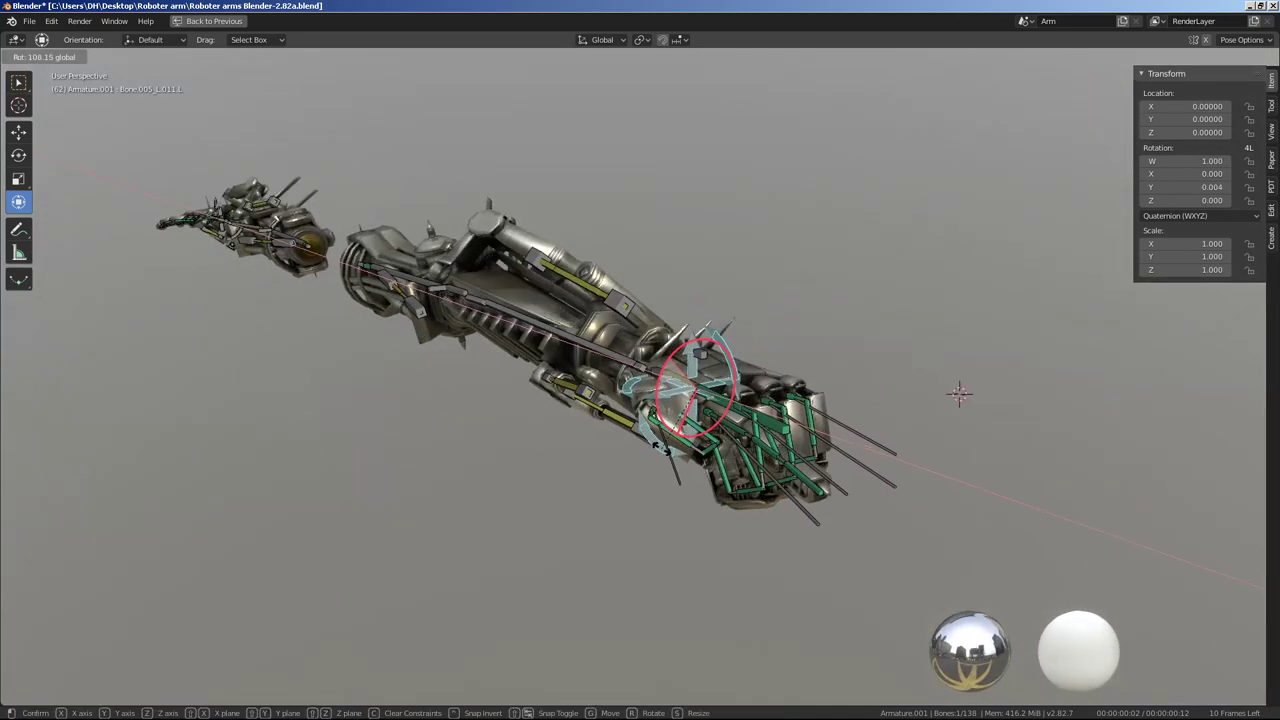
Commit the wrist rotation and move the hand IK bone to bend the elbow.
left_click(959, 394)
middle_click_drag(959, 394, 814, 126)
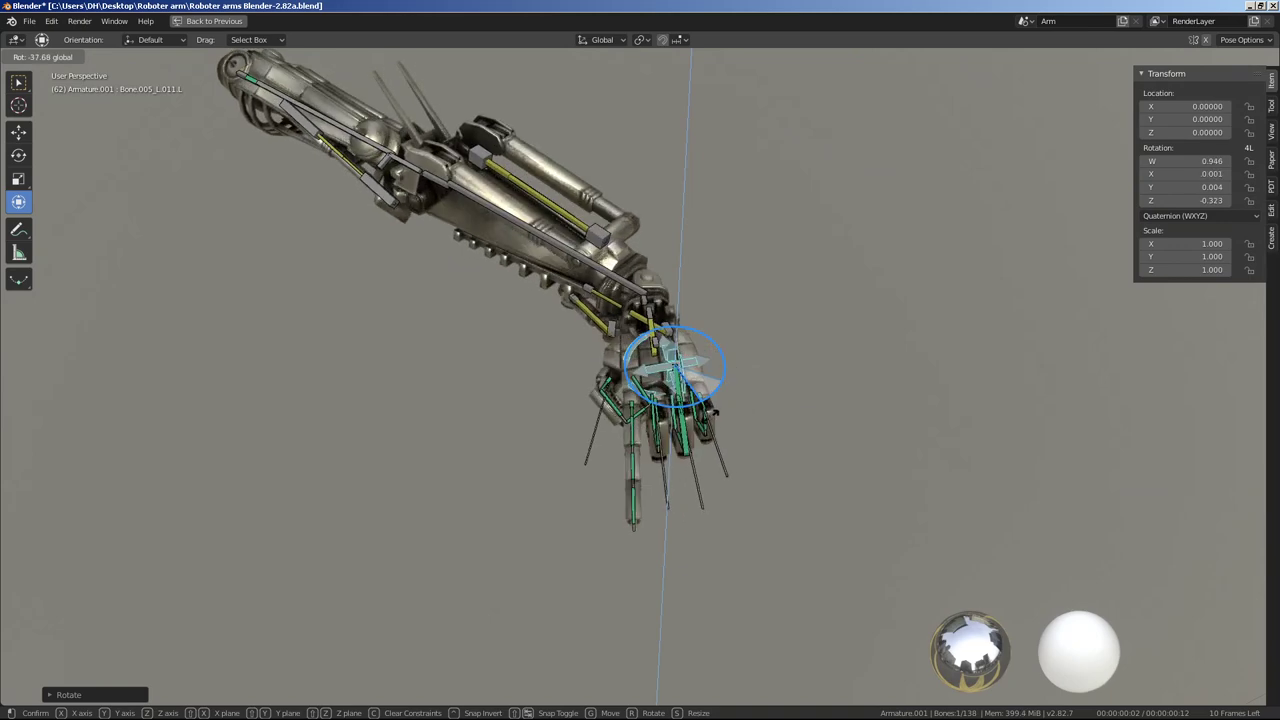
left_click(710, 430)
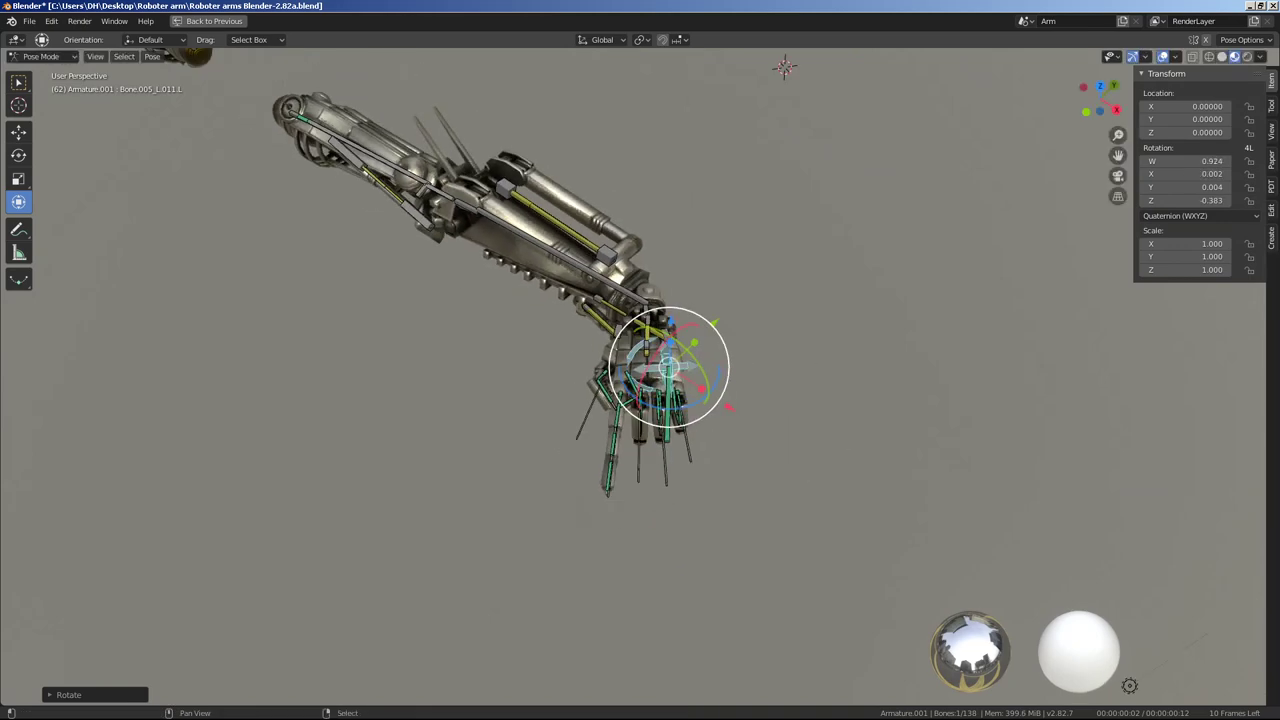
middle_click_drag(710, 430, 760, 380)
key("g")
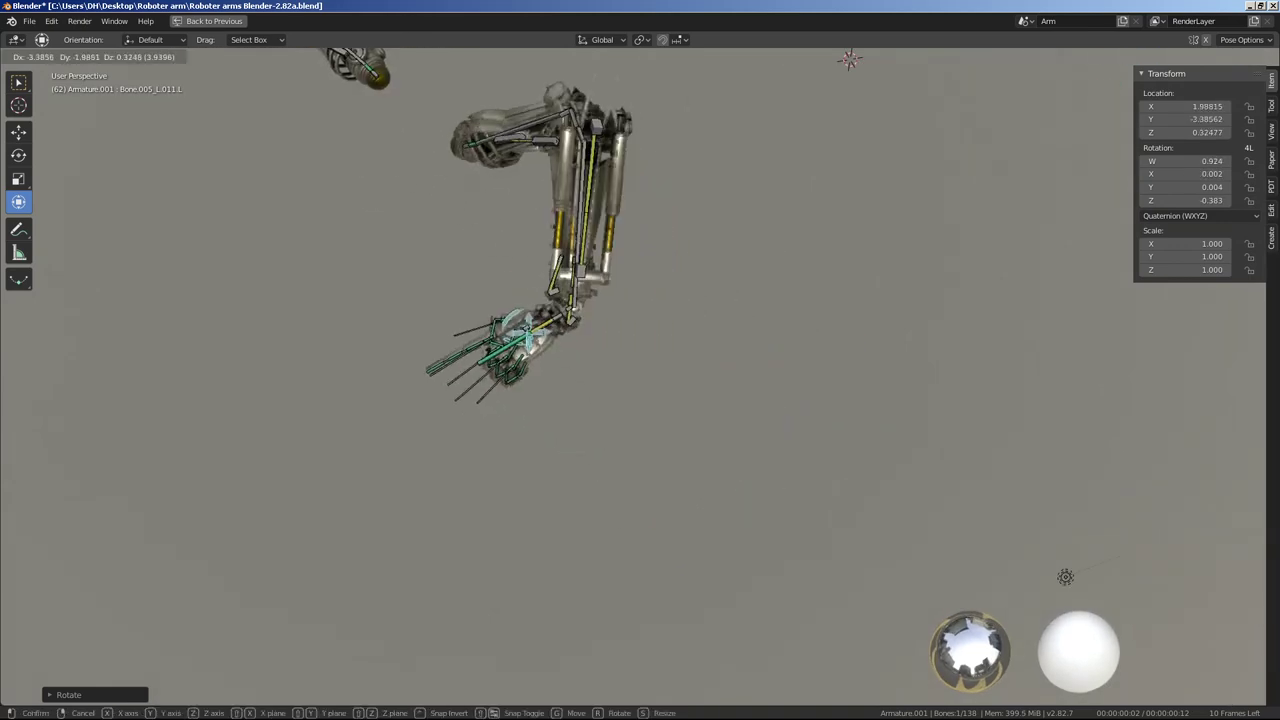
left_click(655, 385)
Rotate the hand to its final angle, quaternion W 0.803, at X 1.896, Y -4.135, Z 1.236.
mouse_move(655, 385)
middle_mouse_down()
mouse_move(700, 400)
mouse_move(720, 380)
middle_mouse_up()
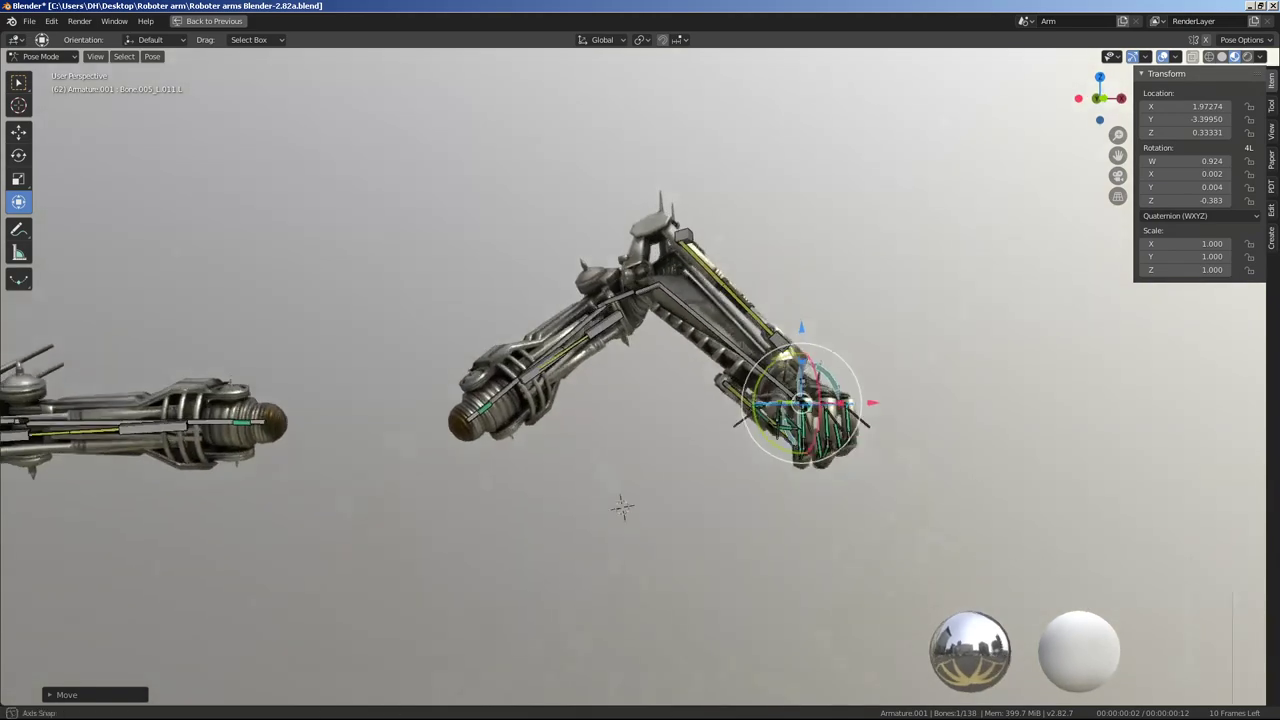
key("g")
key("r")
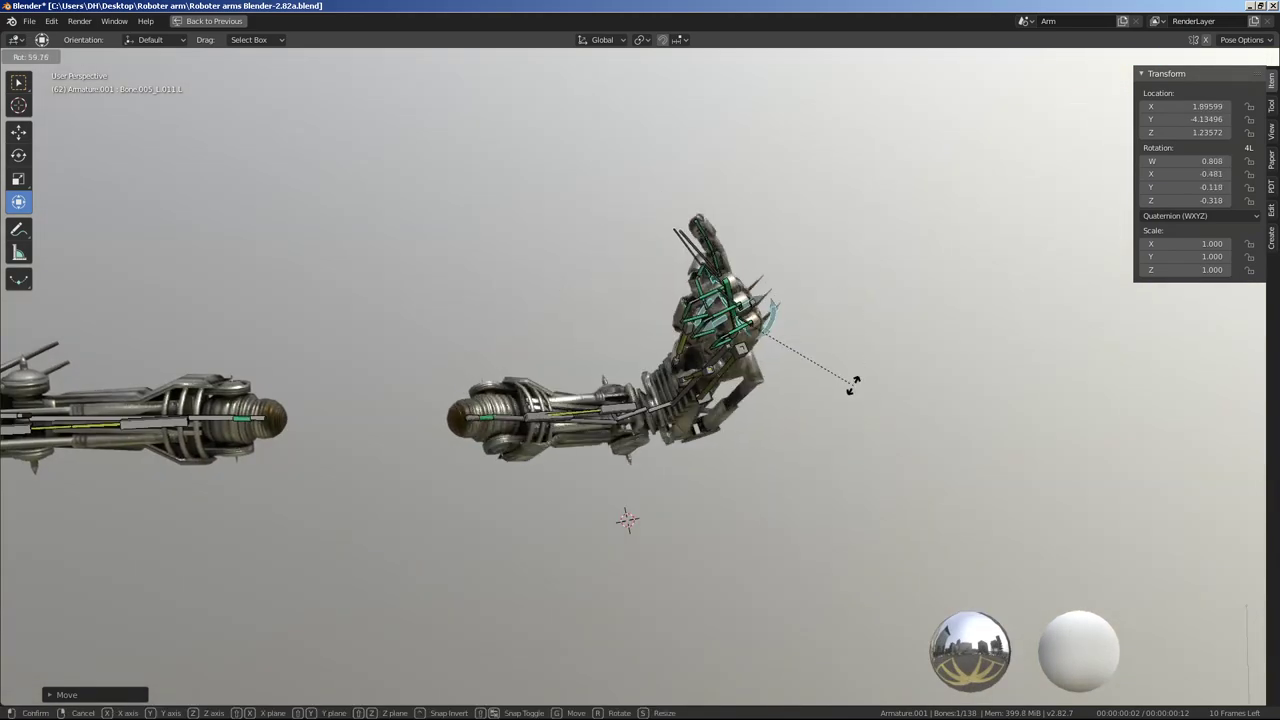
left_click(852, 385)
middle_click_drag(852, 385, 380, 440)
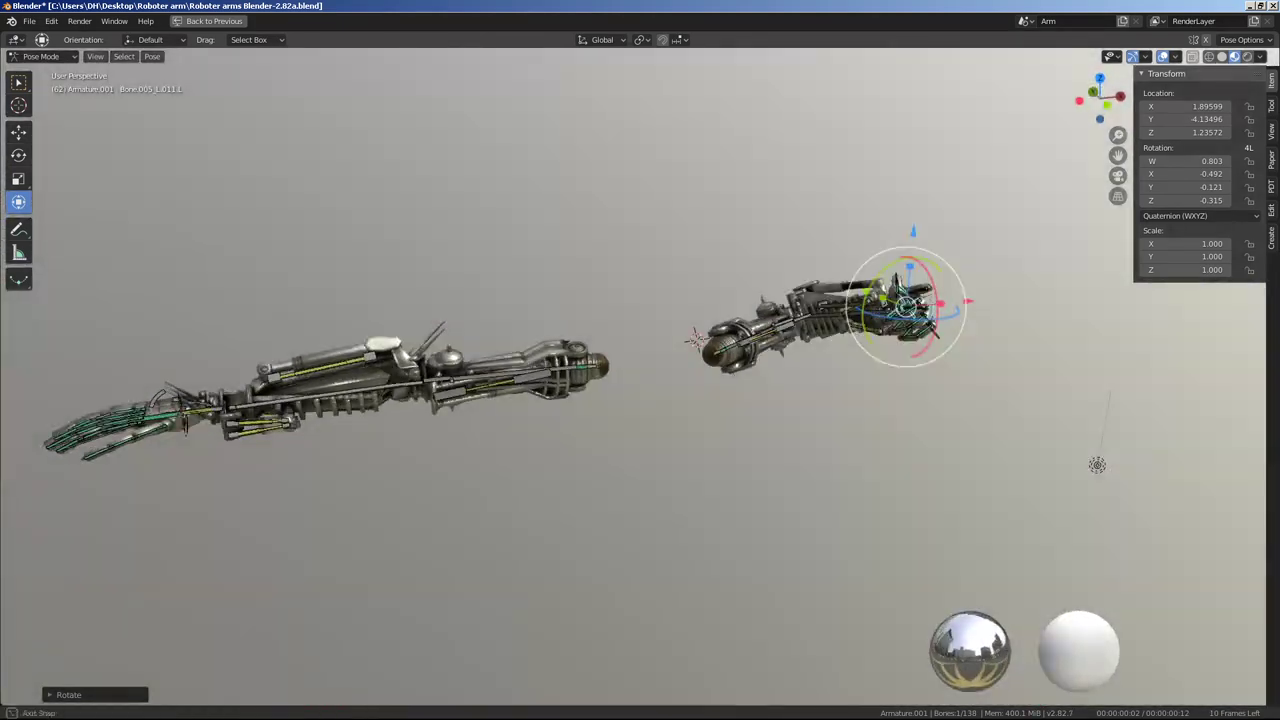
mouse_move(380, 440)
middle_mouse_down()
mouse_move(670, 393)
mouse_move(600, 109)
middle_mouse_up()
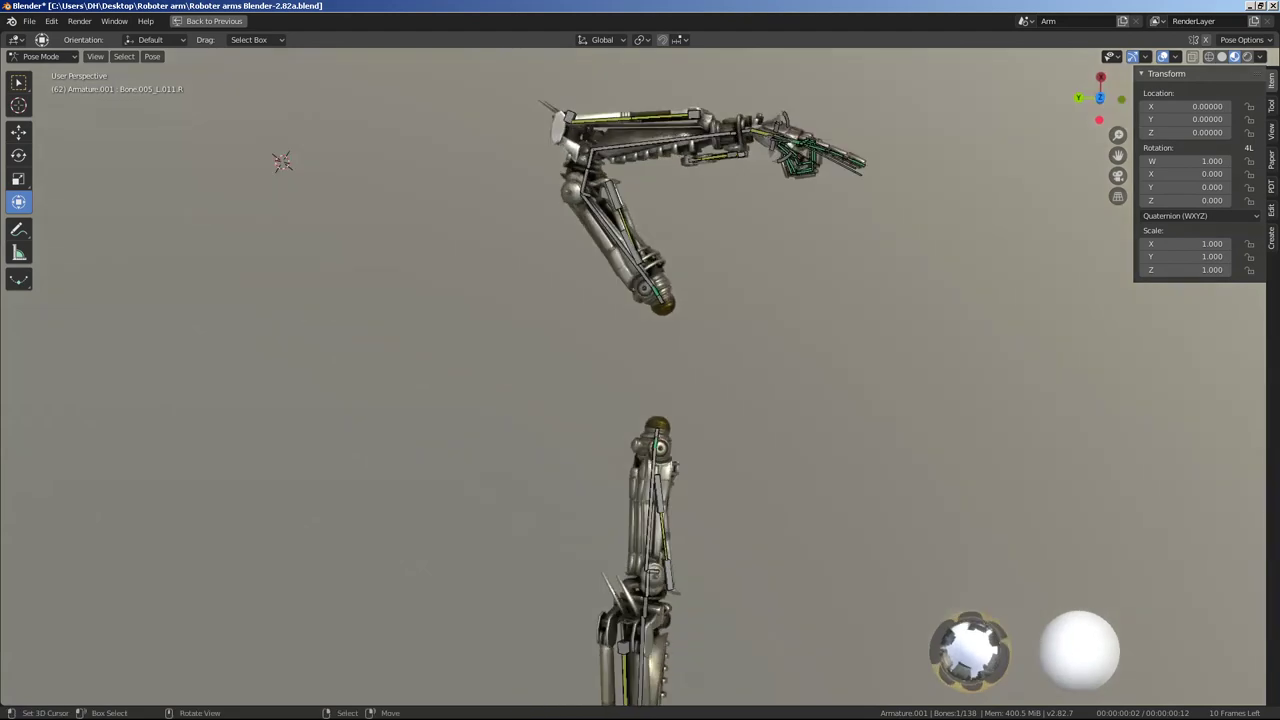
Raise the second arm's hand and begin rotating it.
scroll(600, 109, "down", 3)
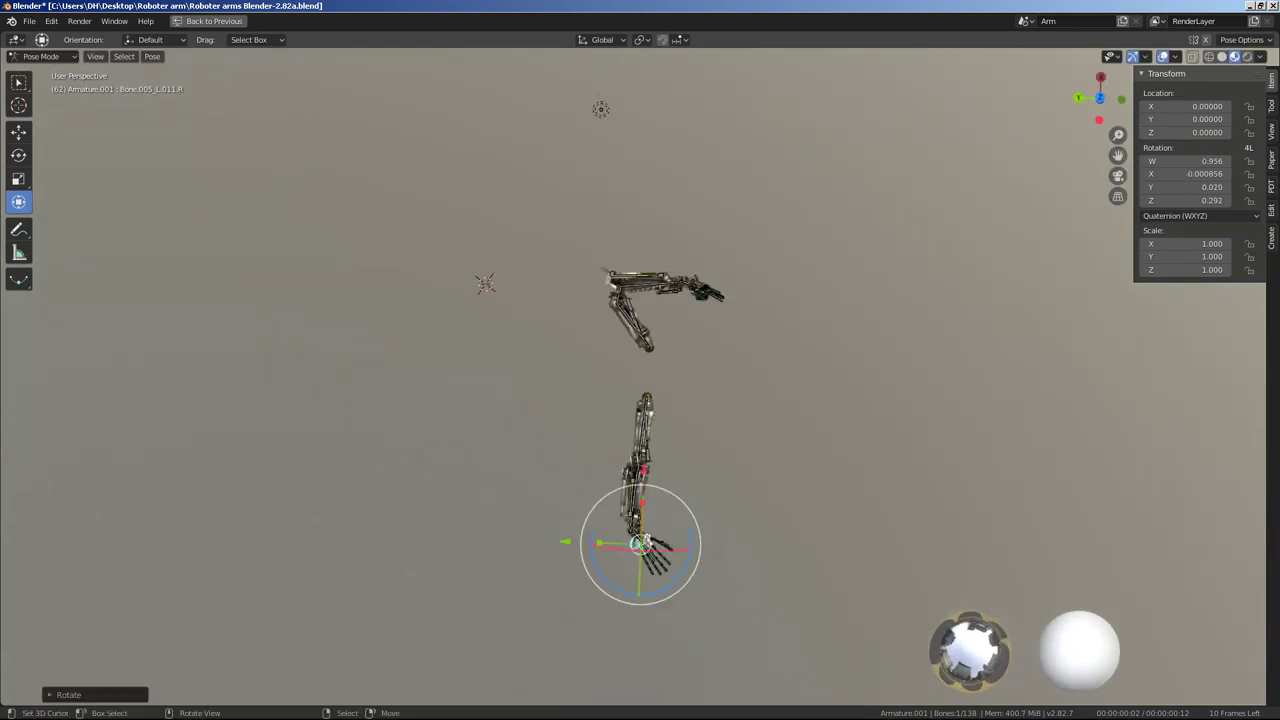
scroll(600, 109, "up", 3)
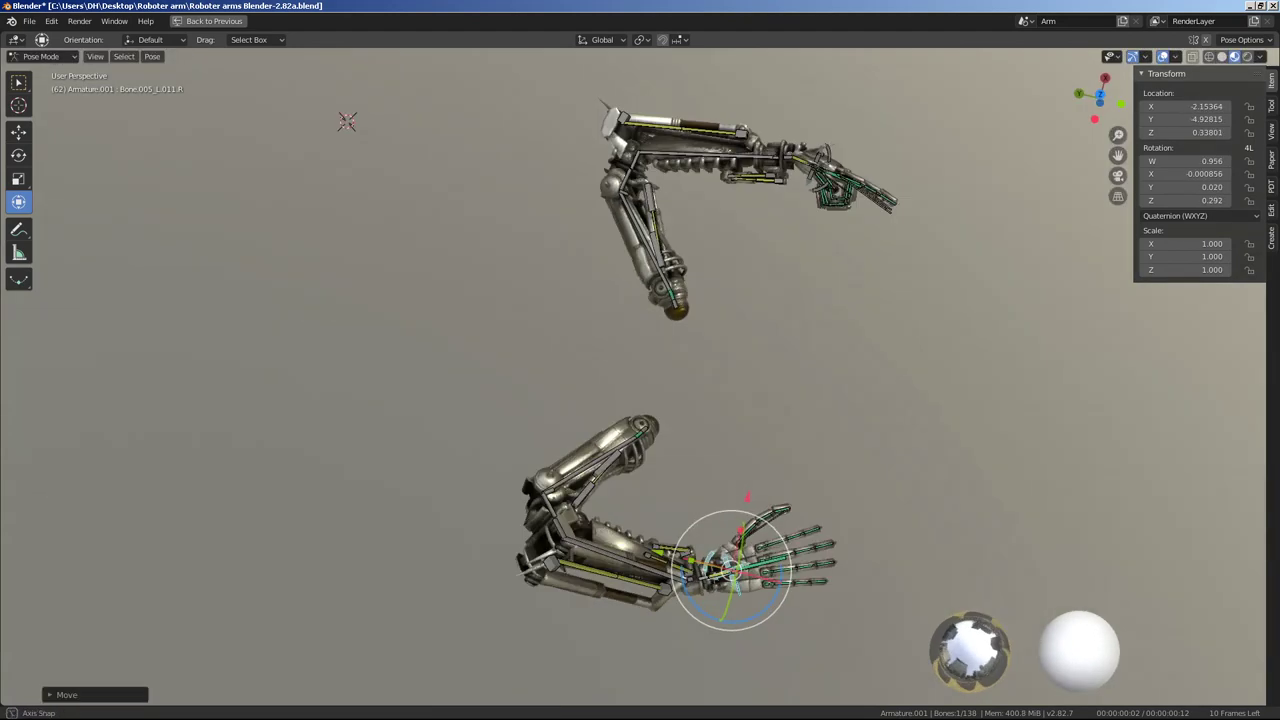
mouse_move(600, 109)
middle_mouse_down()
mouse_move(1023, 414)
mouse_move(1043, 486)
middle_mouse_up()
key("Return")
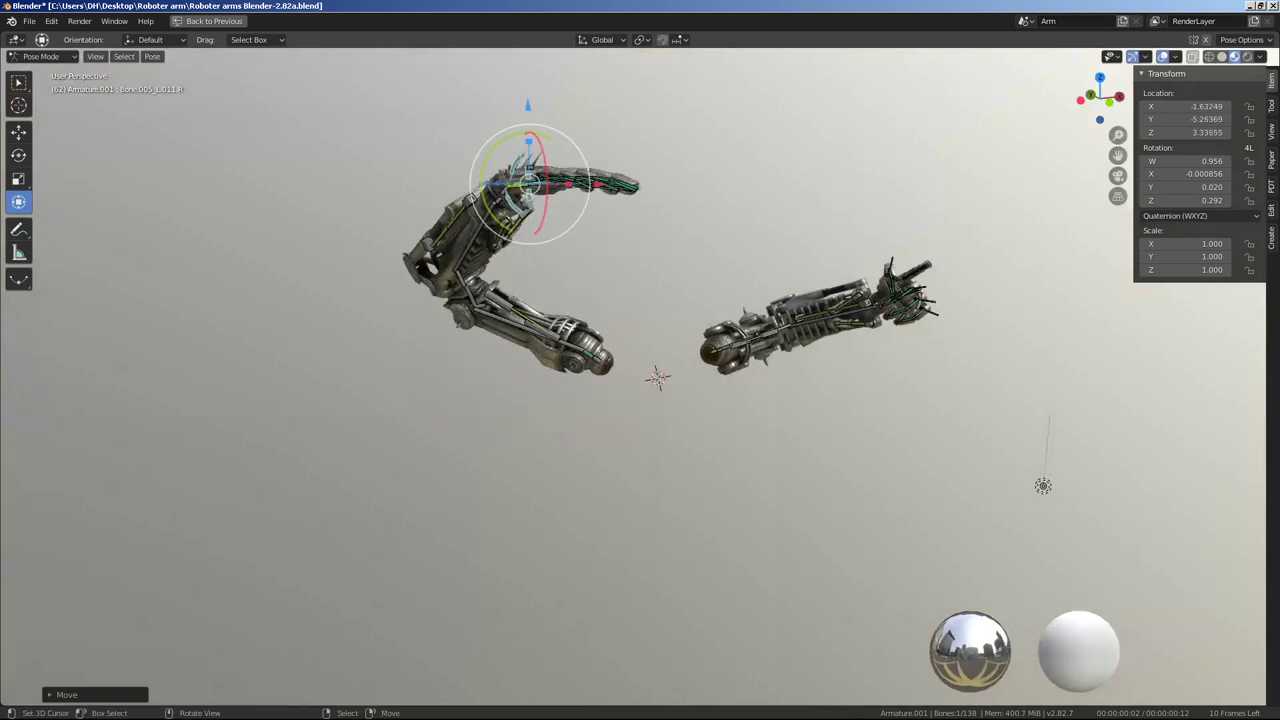
middle_click_drag(640, 360, 611, 291)
key("r")
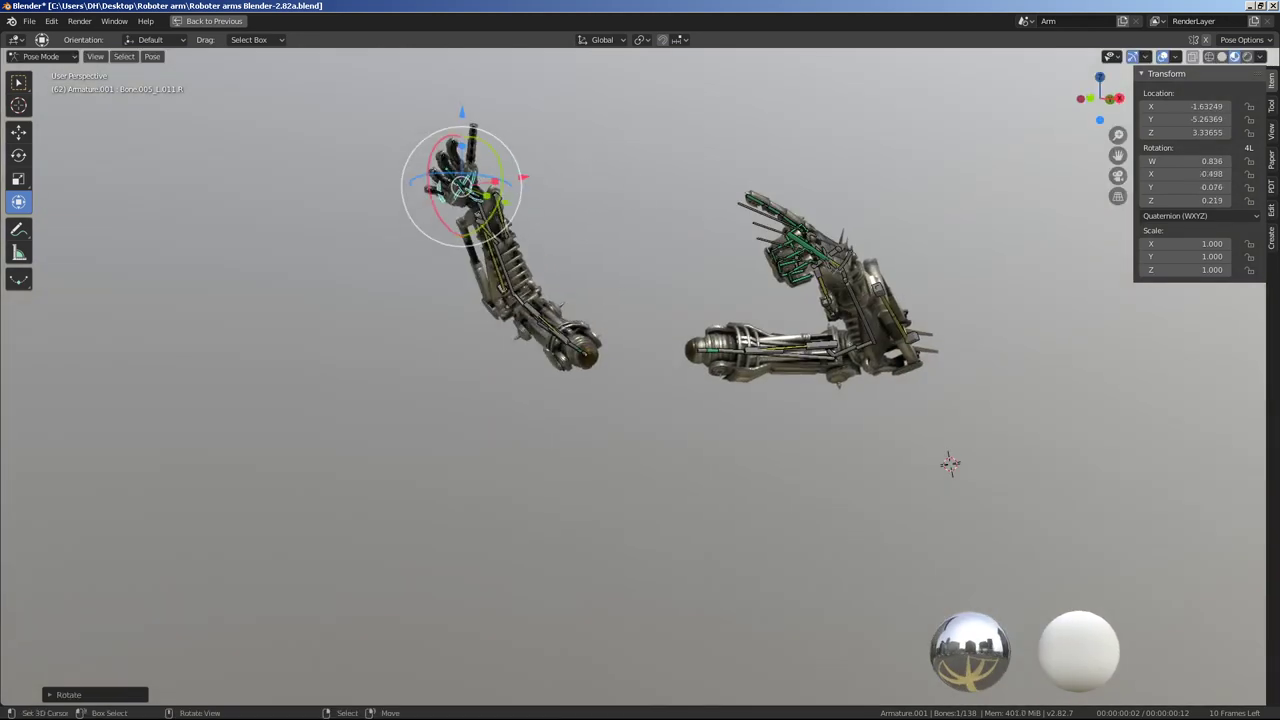
Move and rotate the second hand to X -2.370, Y -5.754, Z 0.497, quaternion W 0.745.
mouse_move(640, 360)
middle_mouse_down()
mouse_move(600, 340)
mouse_move(600, 300)
middle_mouse_up()
key("g")
key("Return")
mouse_move(640, 400)
middle_mouse_down()
mouse_move(830, 445)
mouse_move(466, 251)
mouse_move(560, 300)
middle_mouse_up()
key("r")
left_click(820, 430)
scroll(640, 360, "up", 2)
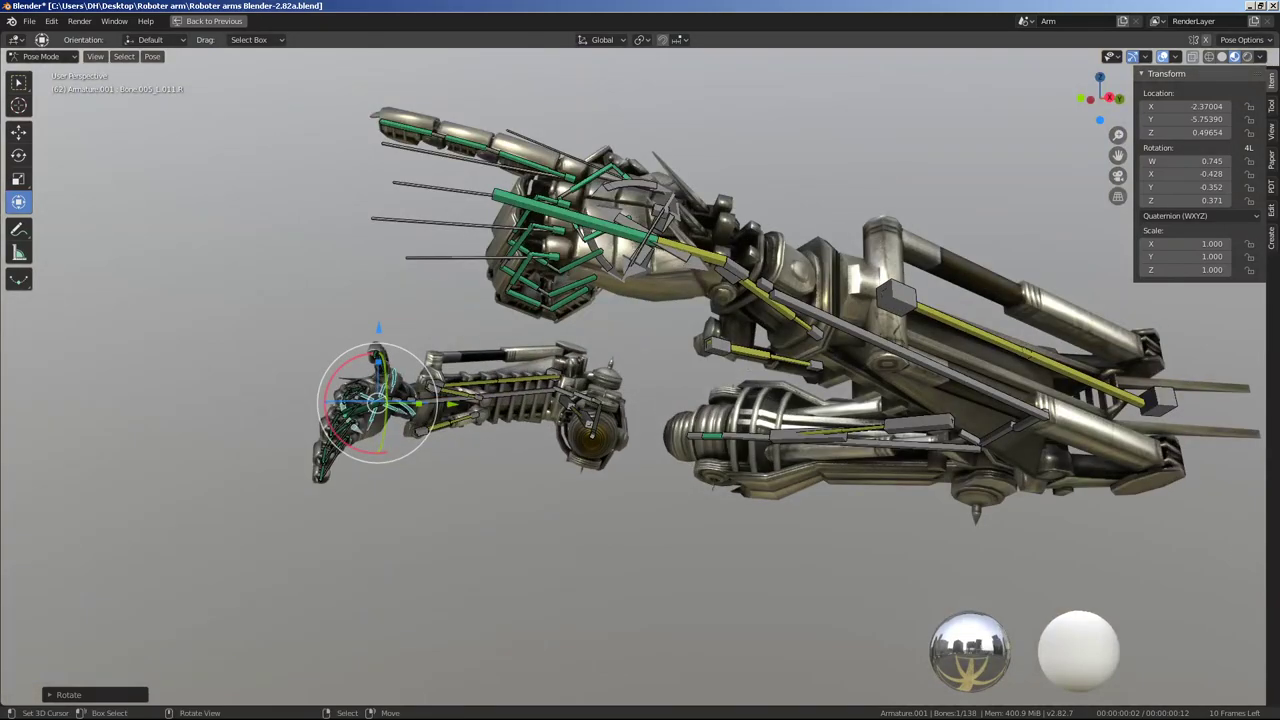
middle_click_drag(640, 360, 640, 360)
Lower the viewport lighting strength and light both arms with the warm orange sunrise HDRI.
left_click(1259, 56)
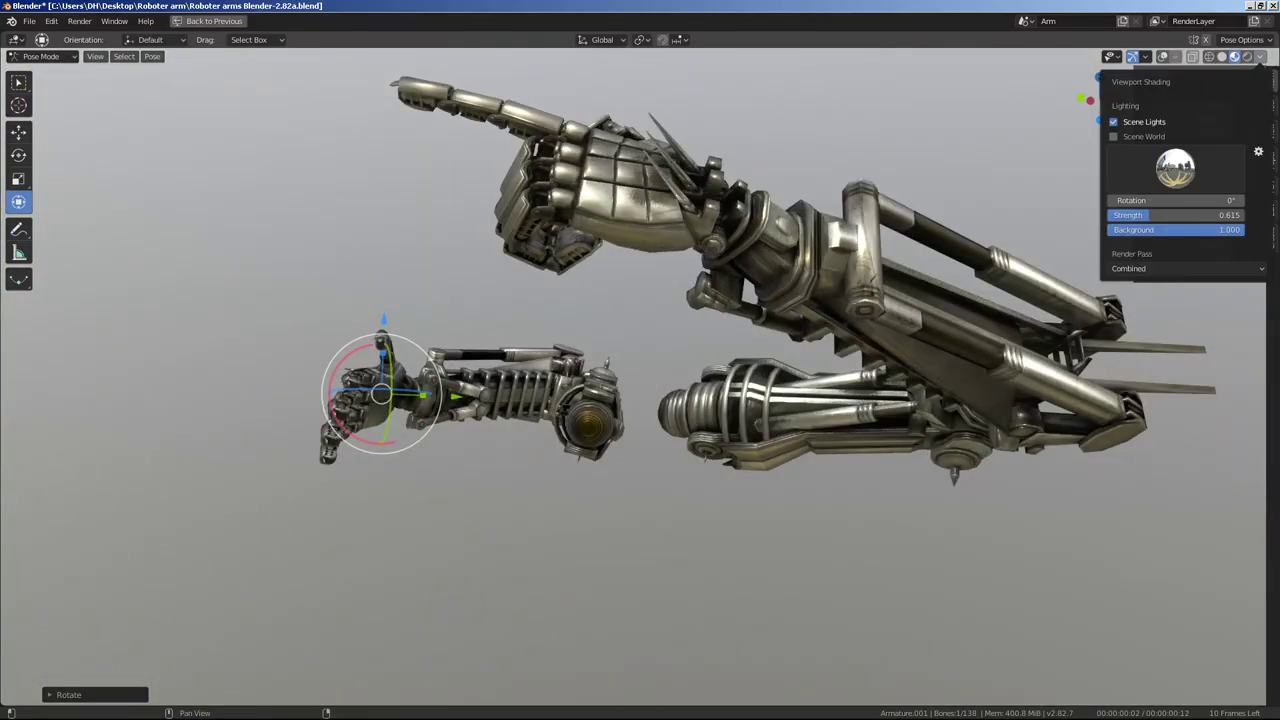
mouse_move(1175, 215)
left_mouse_down()
mouse_move(1140, 215)
mouse_move(1200, 215)
left_mouse_up()
left_click(1175, 167)
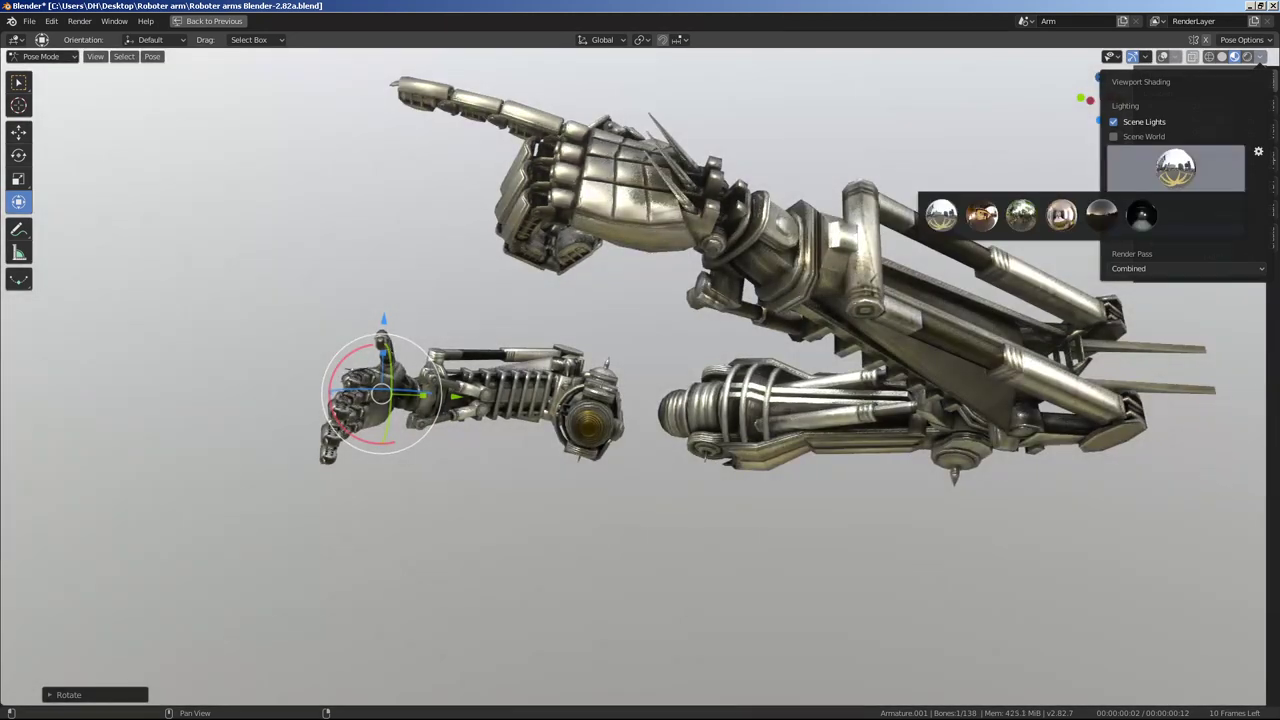
left_click(982, 214)
left_click(1175, 167)
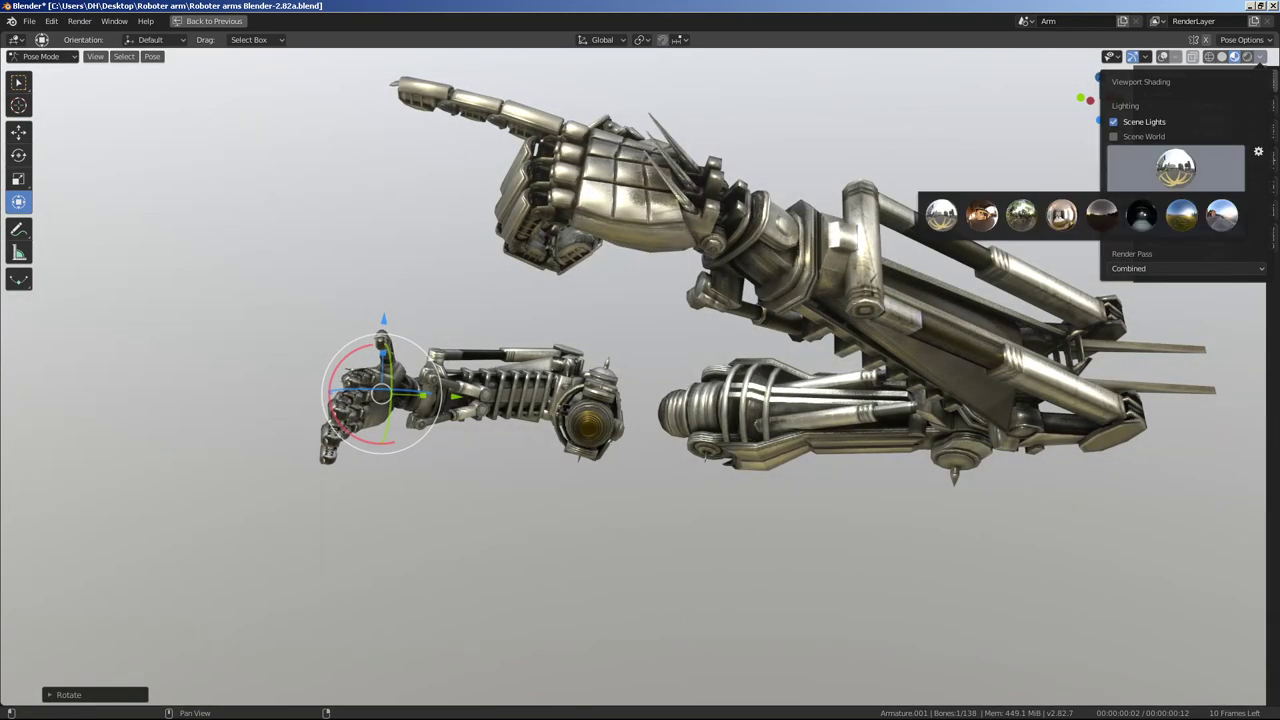
left_click(1182, 214)
left_click_drag(1100, 96, 1107, 93)
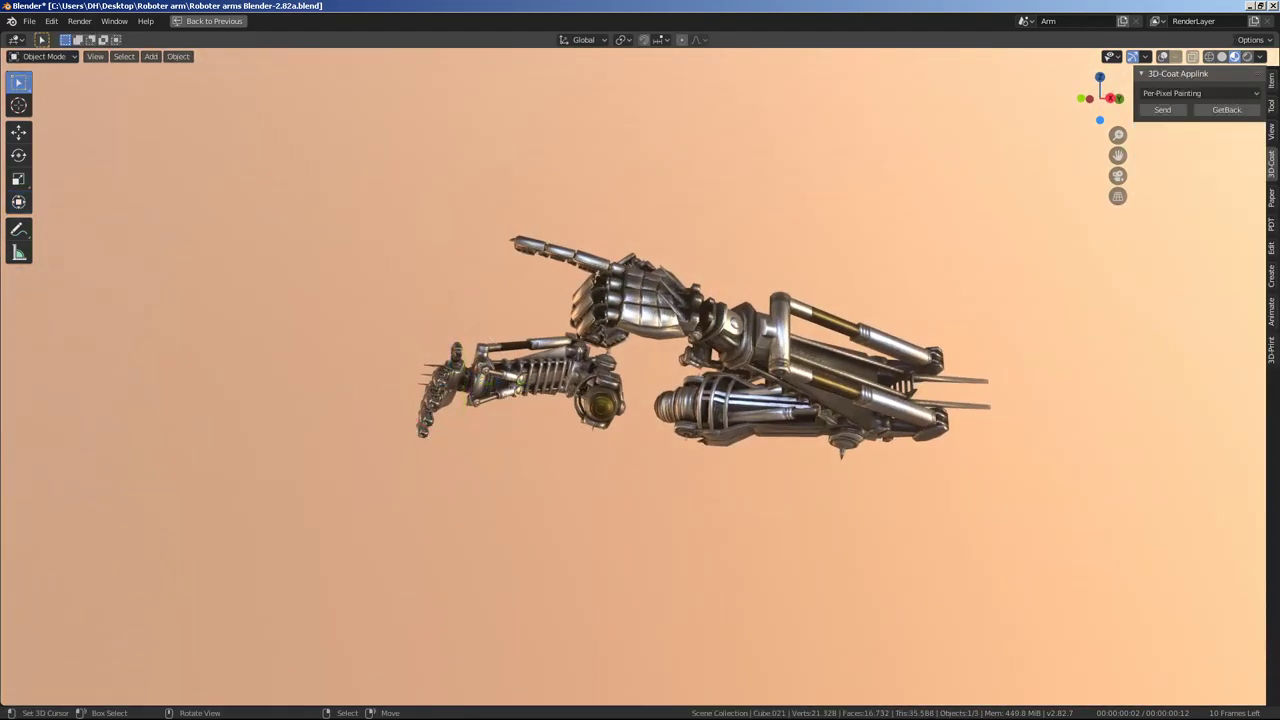
Show overlays, toggle Edit Mode on the arm mesh, and restore the Shading workspace layout.
key("shift+alt+z")
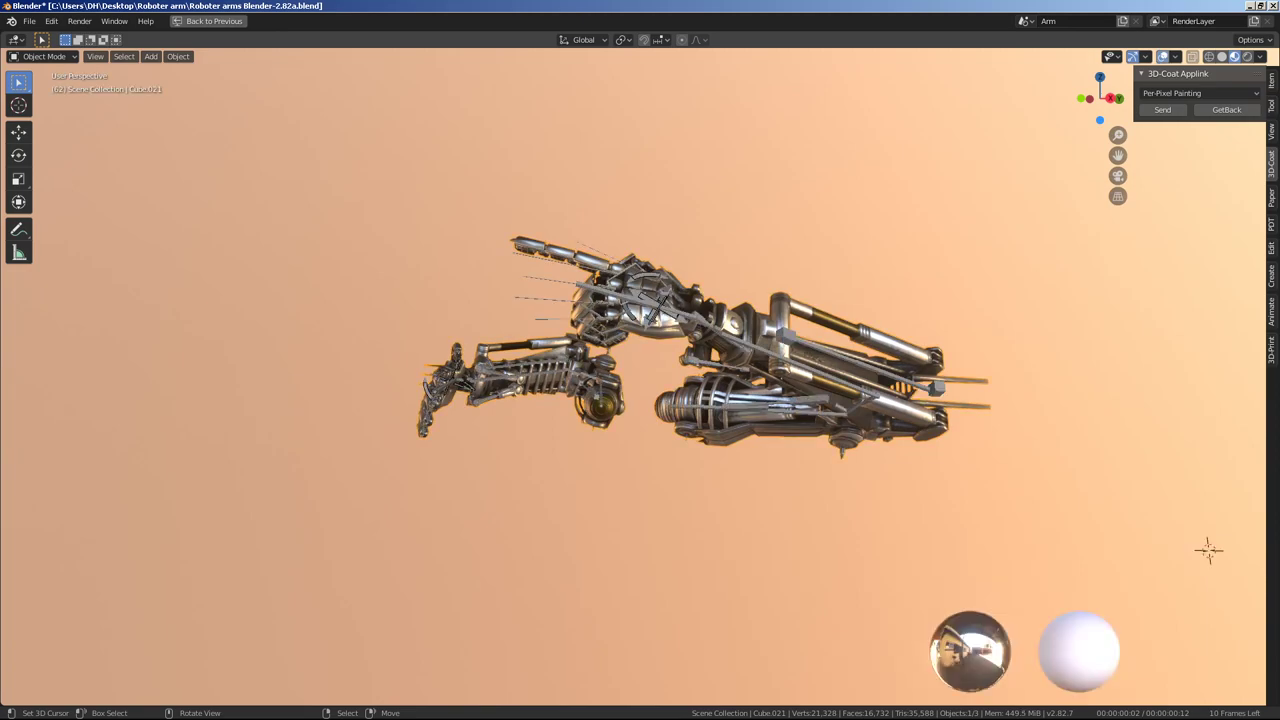
key("Tab")
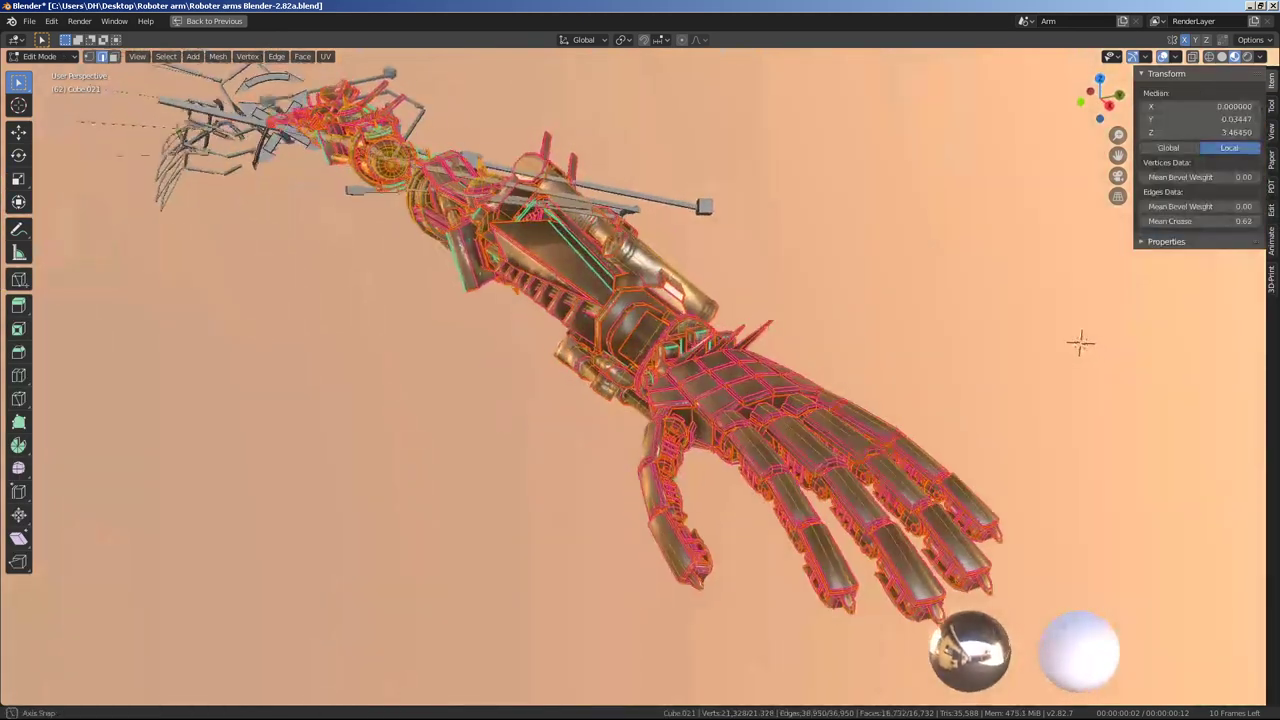
mouse_move(998, 337)
middle_mouse_down()
mouse_move(926, 300)
mouse_move(1043, 375)
middle_mouse_up()
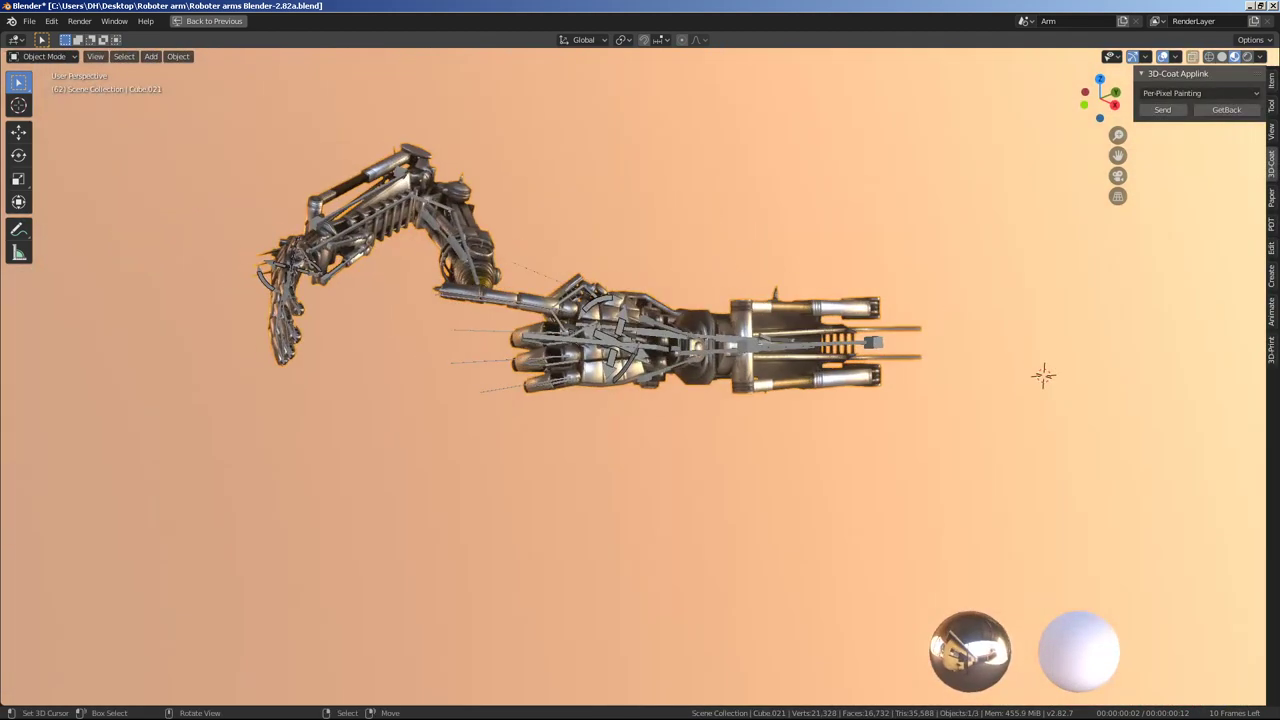
key("ctrl+space")
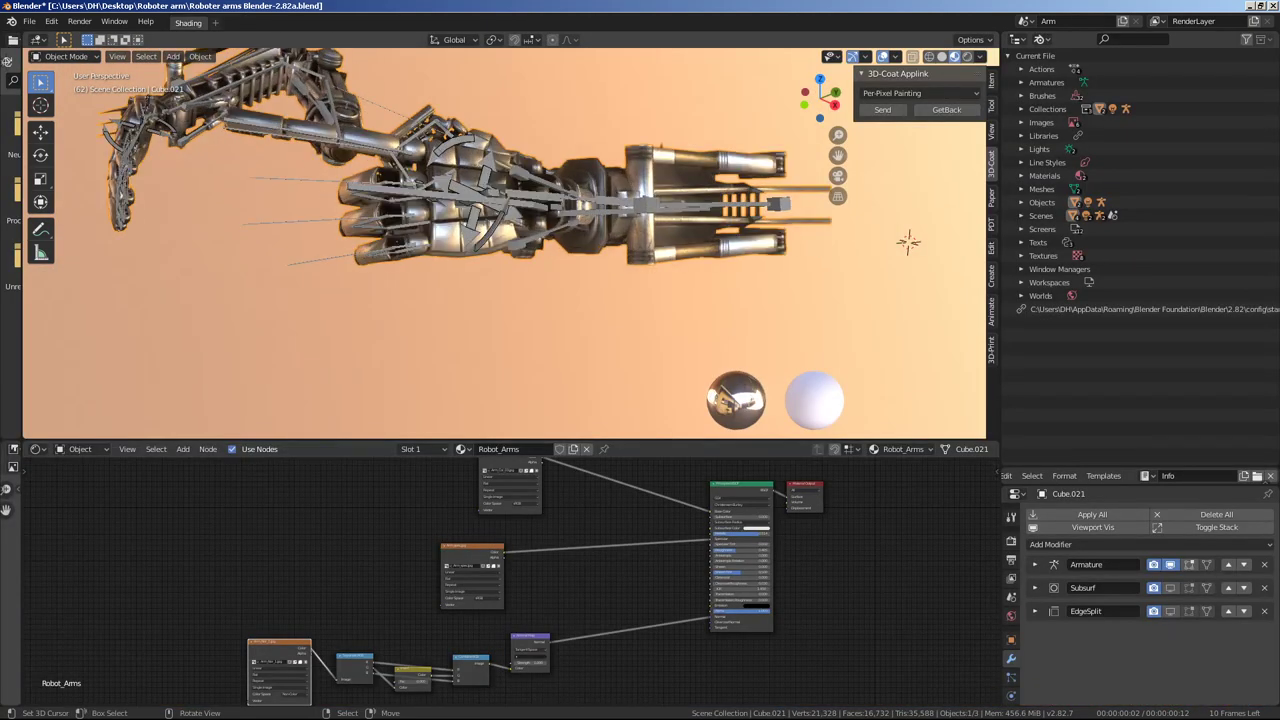
Zoom onto the hand and raise the arm's subdivision level, bringing vertices to 114,631.
middle_click_drag(500, 240, 620, 260)
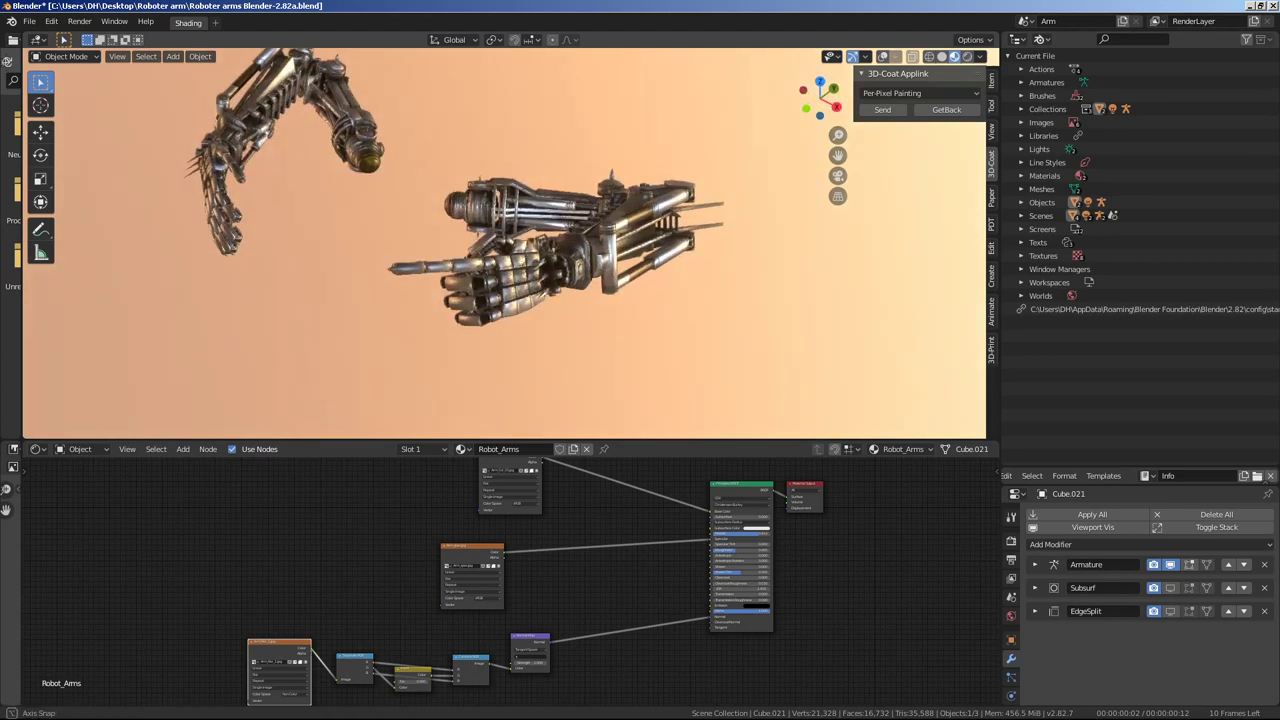
scroll(500, 240, "up", 5)
mouse_move(500, 240)
middle_mouse_down()
mouse_move(540, 250)
mouse_move(560, 230)
mouse_move(660, 215)
middle_mouse_up()
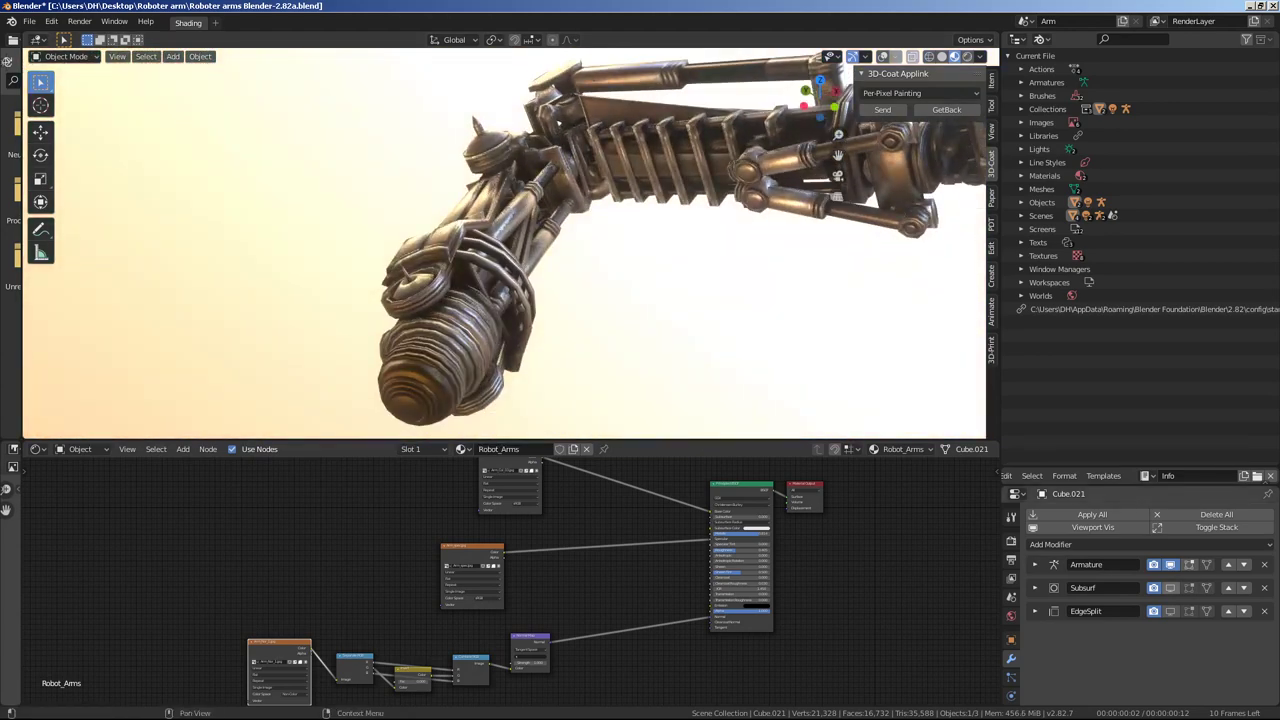
key("ctrl+2")
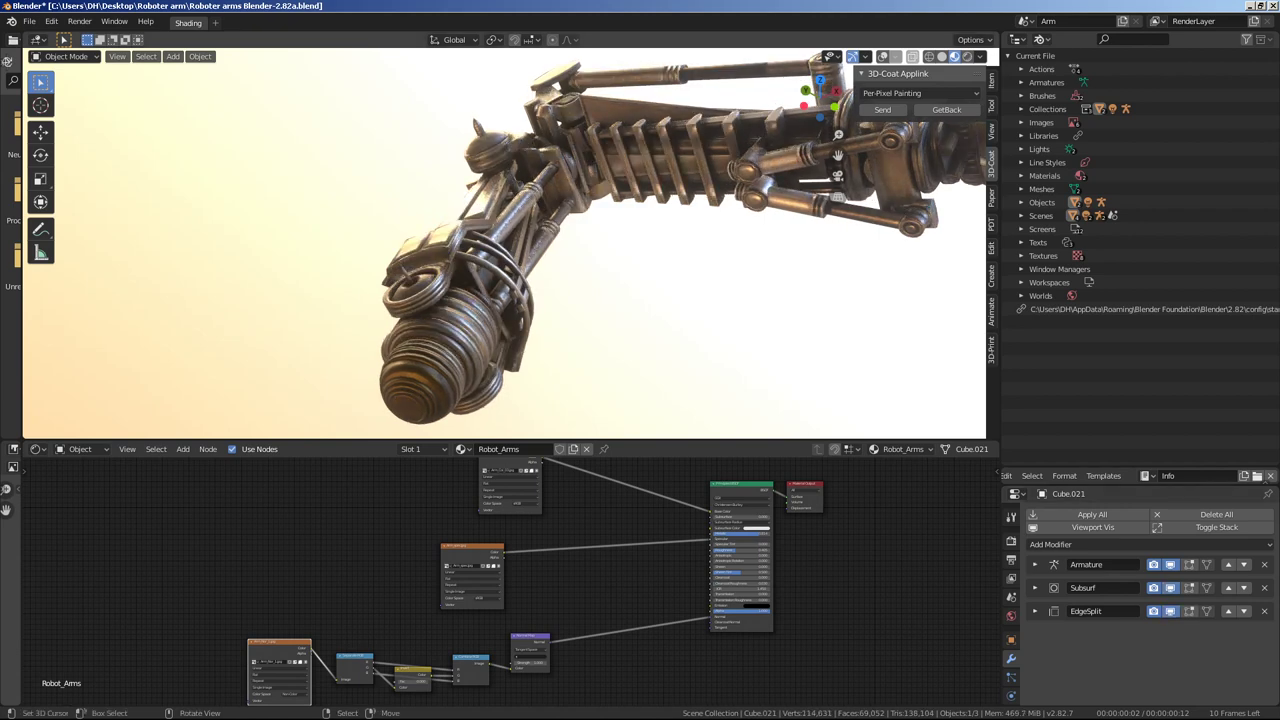
middle_click_drag(660, 215, 700, 210)
Maximize the viewport and inspect the hand, wrist, forearm pistons and gripper, then pull back to both arms.
key("ctrl+space")
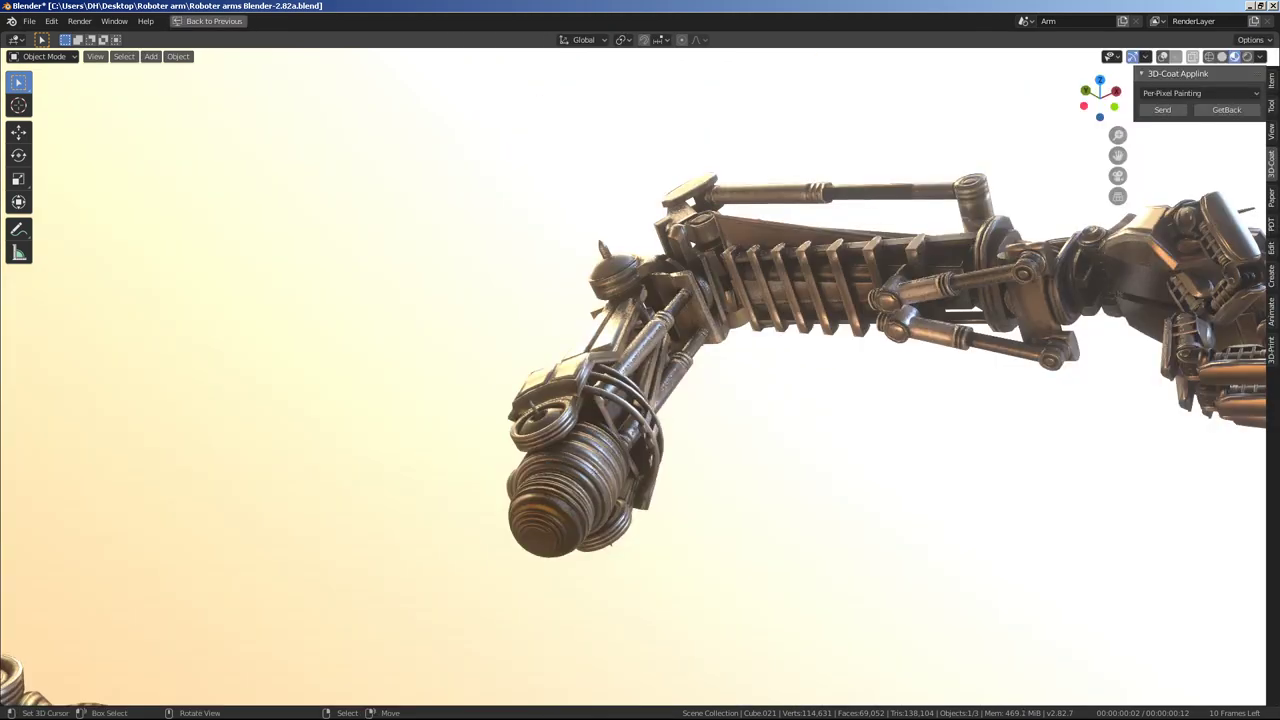
middle_click_drag(640, 360, 720, 330)
middle_click_drag(640, 360, 740, 320)
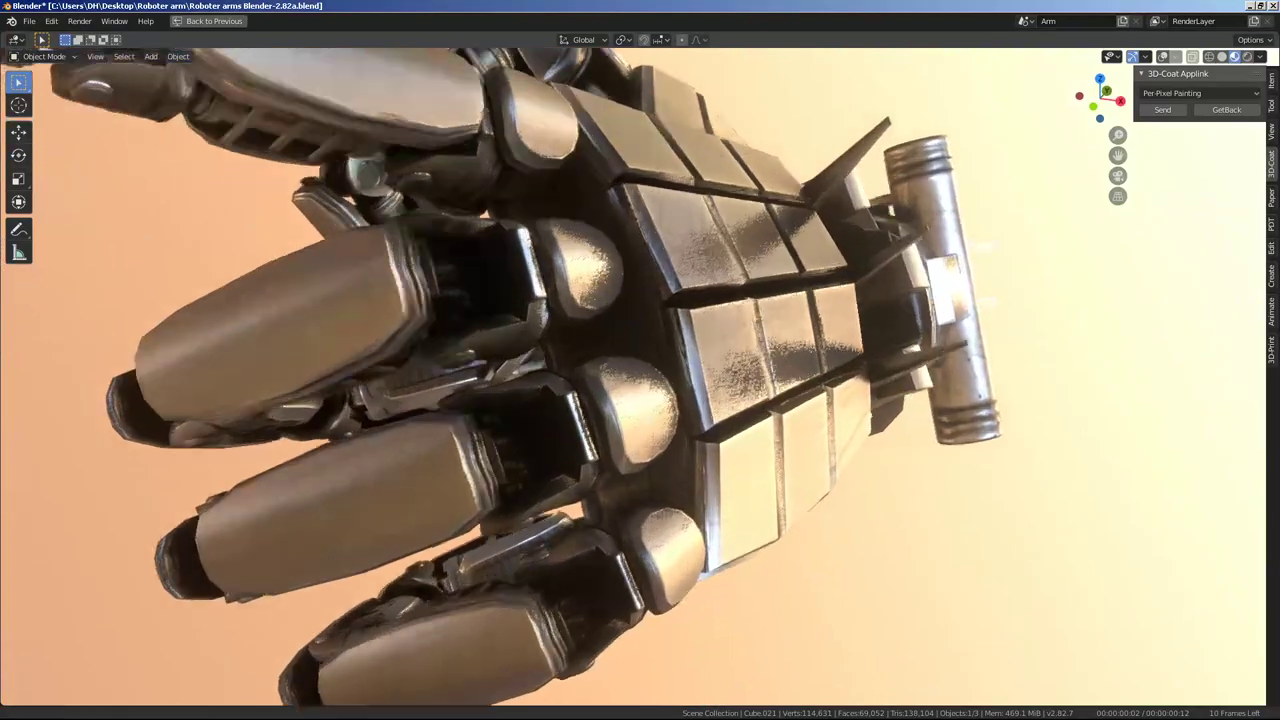
scroll(640, 360, "up", 5)
mouse_move(640, 360)
middle_mouse_down()
mouse_move(720, 320)
mouse_move(660, 350)
mouse_move(720, 320)
mouse_move(660, 350)
mouse_move(720, 320)
mouse_move(981, 281)
mouse_move(1060, 300)
middle_mouse_up()
scroll(640, 360, "down", 5)
middle_click_drag(752, 368, 752, 368)
mouse_move(640, 360)
middle_mouse_down()
mouse_move(720, 360)
mouse_move(660, 360)
mouse_move(700, 360)
middle_mouse_up()
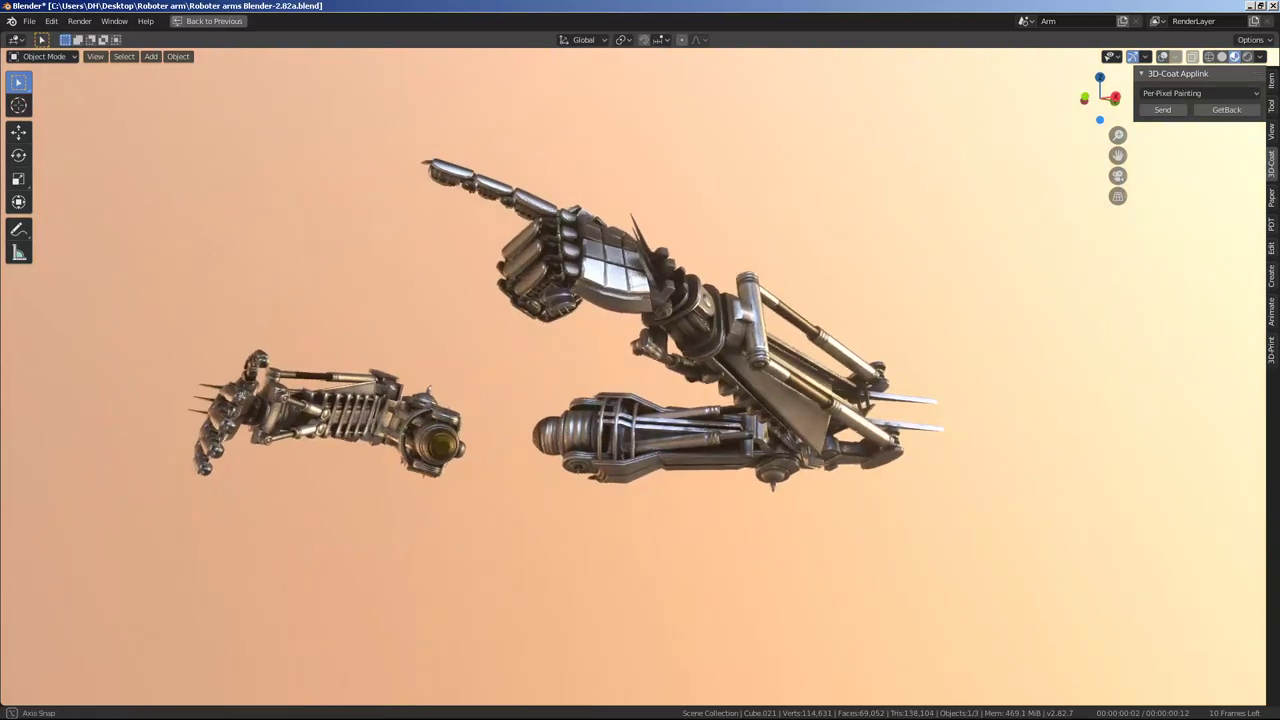
Restore the Shading layout and show the arm object's Object properties.
key("ctrl+space")
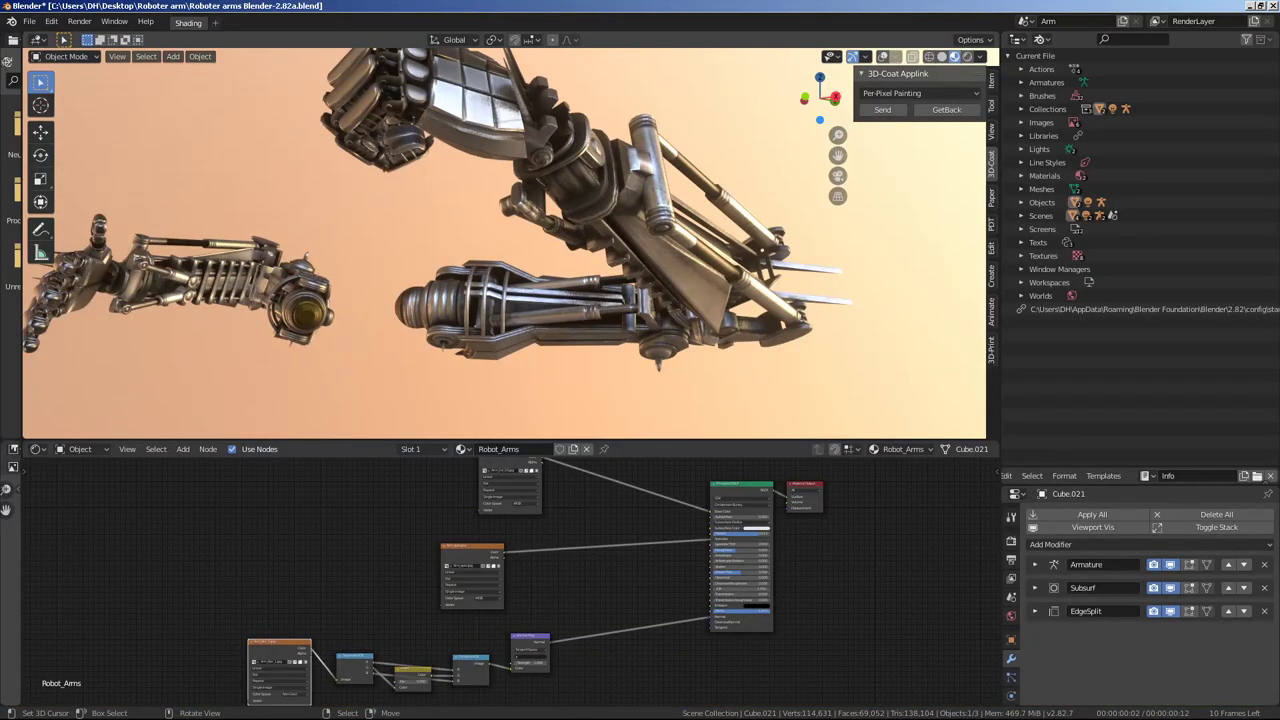
middle_click_drag(500, 250, 545, 315, "shift")
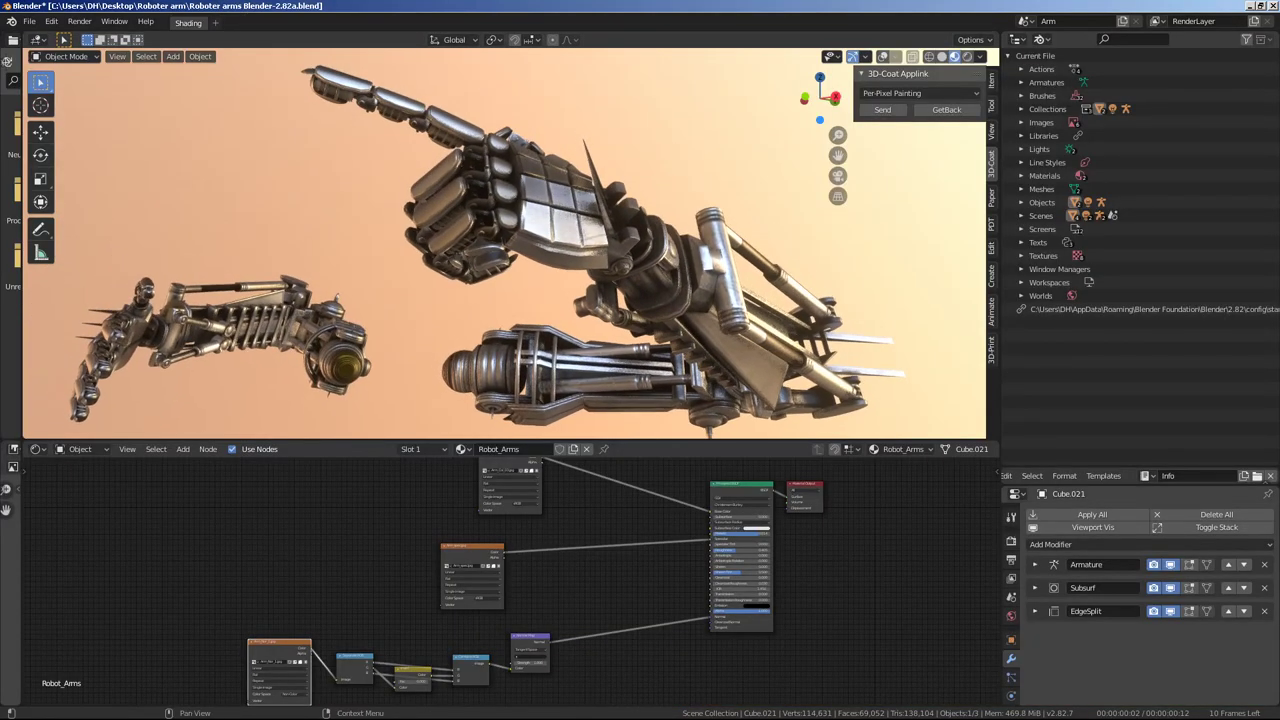
left_click(1011, 638)
scroll(1140, 600, "down", 2)
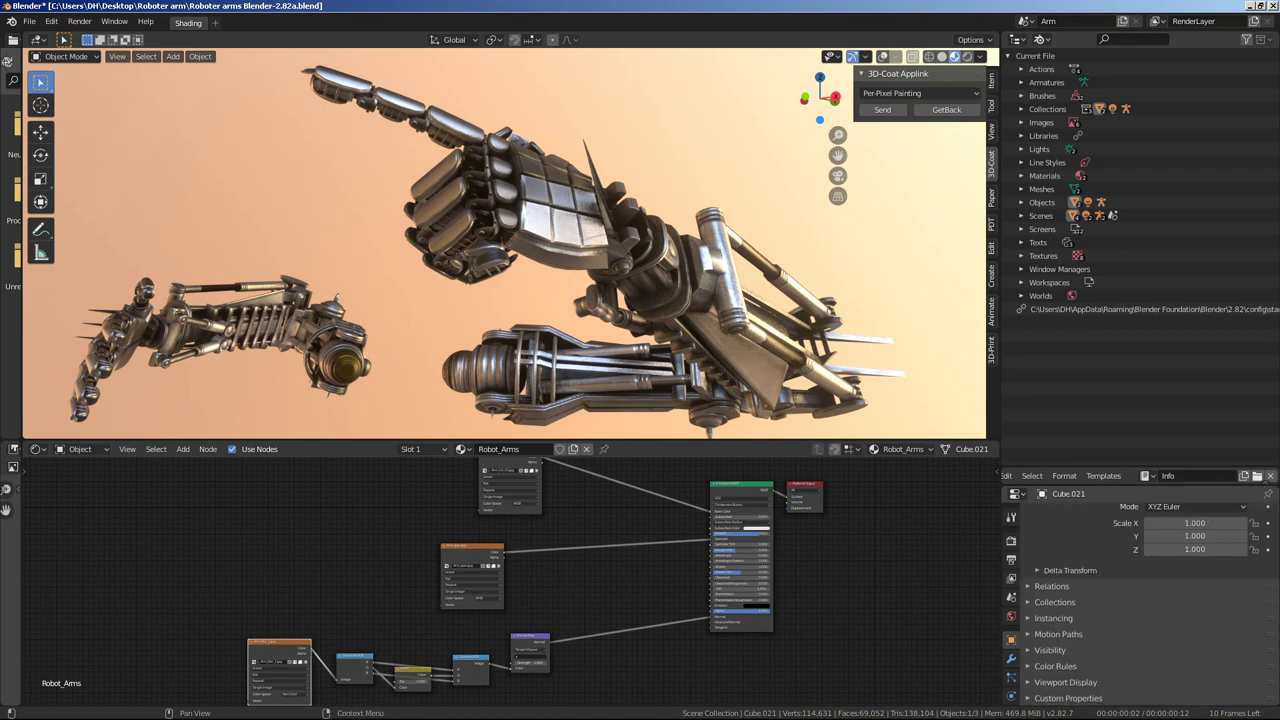
scroll(1140, 600, "down", 2)
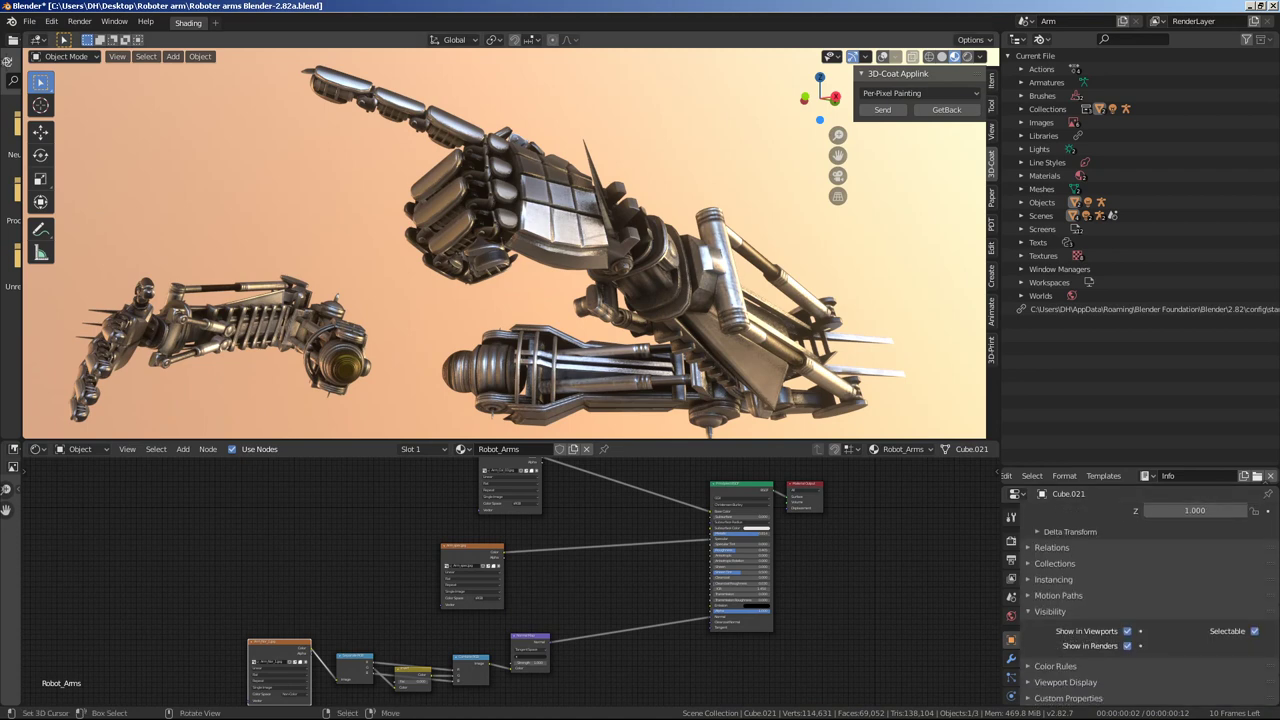
Enable overlays, collapse Visibility and expand the Viewport Display settings.
left_click(882, 56)
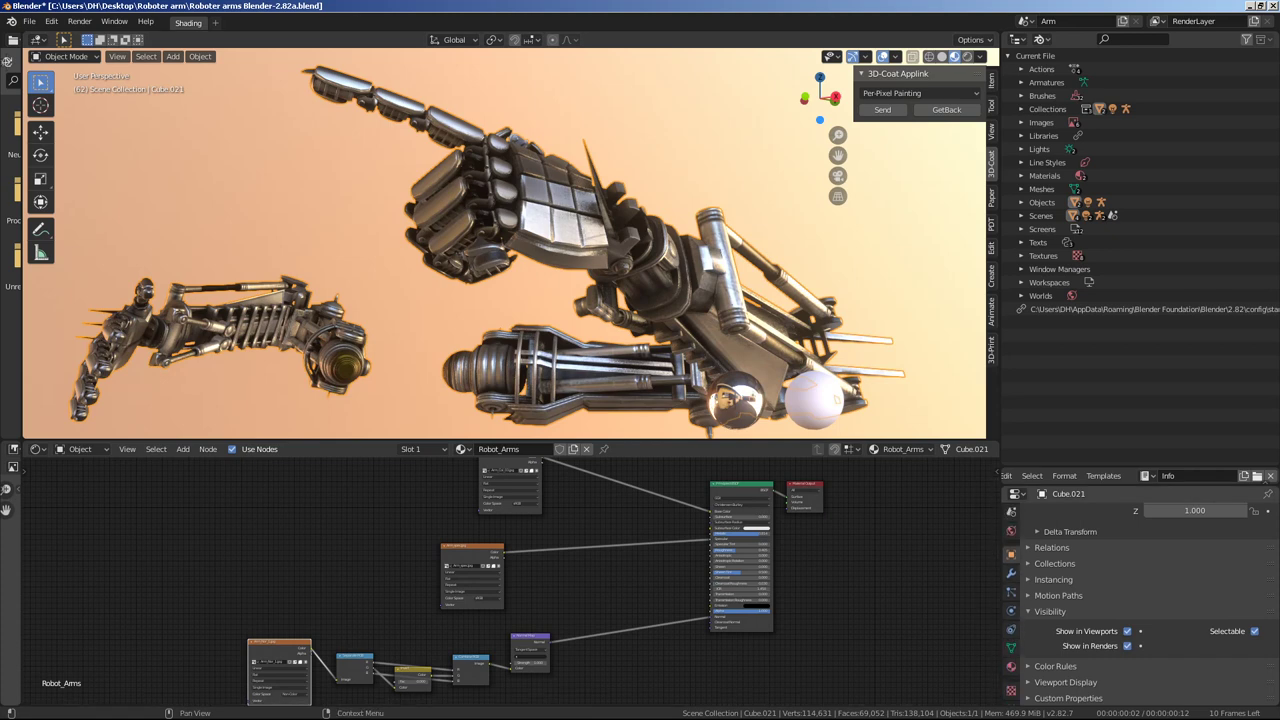
left_click(1050, 611)
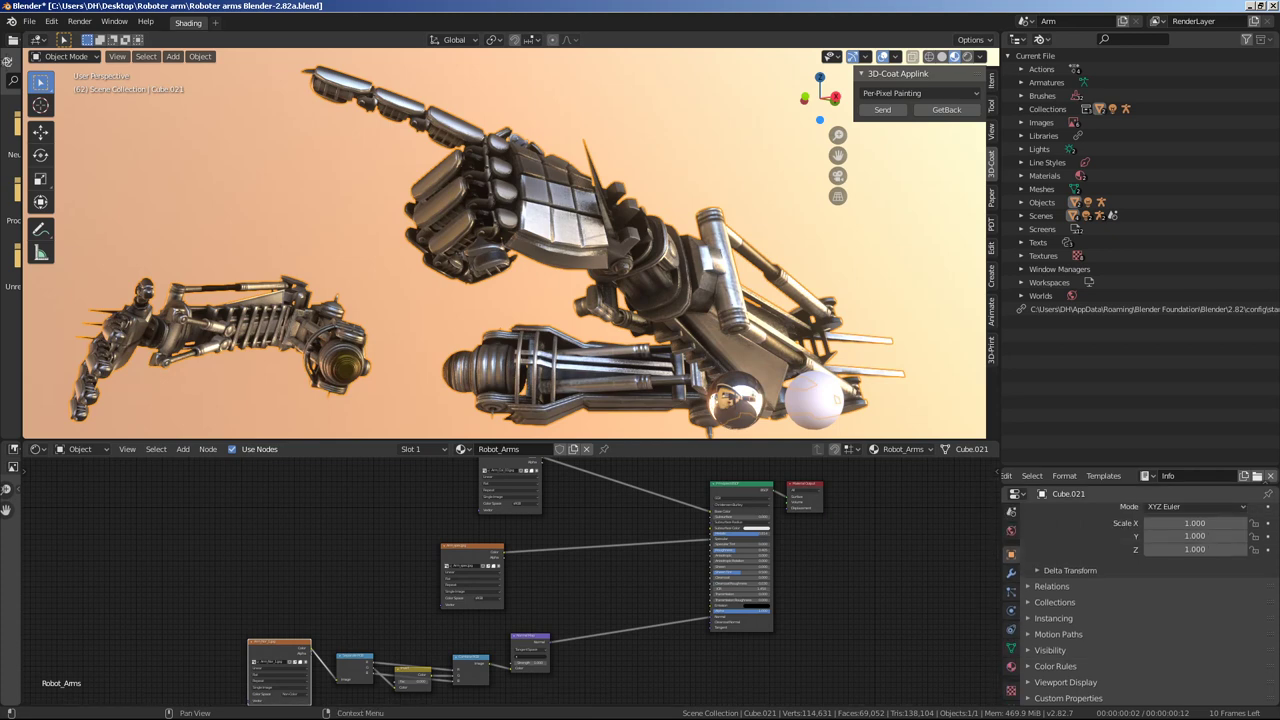
left_click(1066, 682)
scroll(1140, 600, "down", 1)
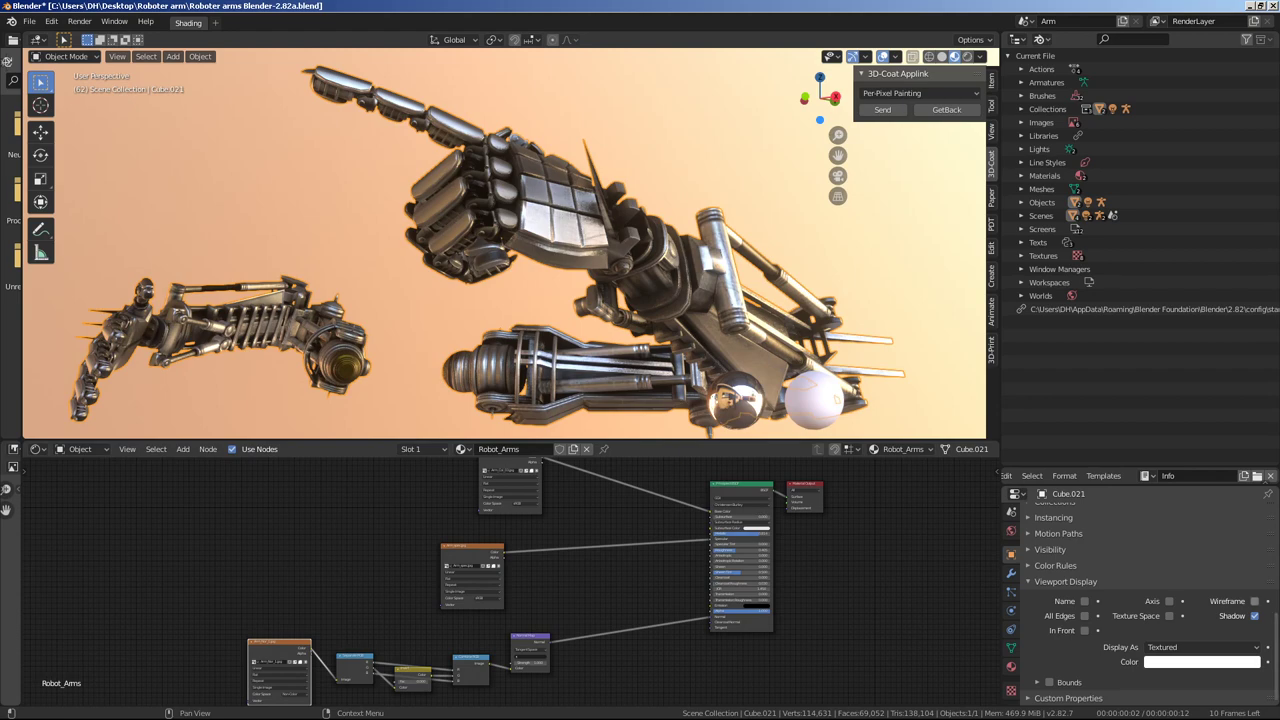
Turn on Wireframe display so Cube.021's wireframe draws over the textured arm.
left_click(1255, 601)
scroll(500, 250, "up", 2)
scroll(500, 250, "up", 2)
scroll(500, 250, "up", 1)
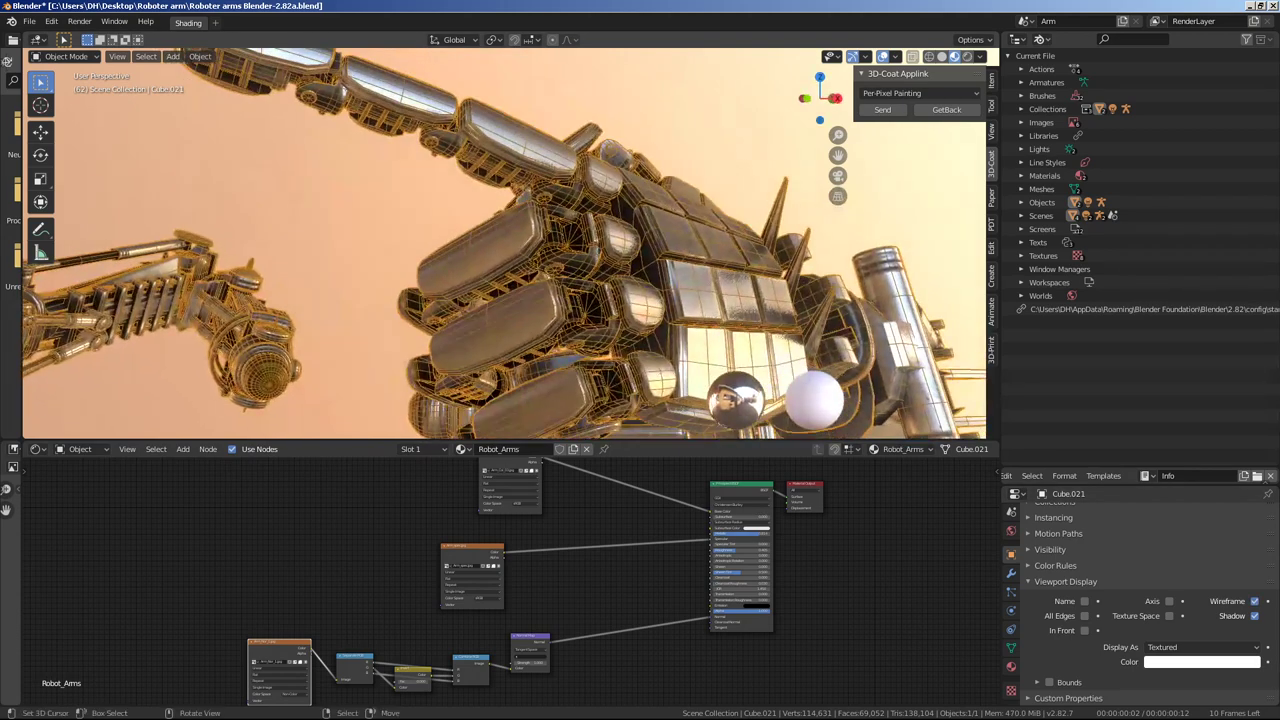
scroll(505, 243, "down", 1)
Disable the Subsurf modifier in the viewport, dropping the mesh to 42,627 vertices.
mouse_move(505, 243)
middle_mouse_down()
mouse_move(367, 330)
mouse_move(570, 265)
middle_mouse_up()
left_click(1011, 572)
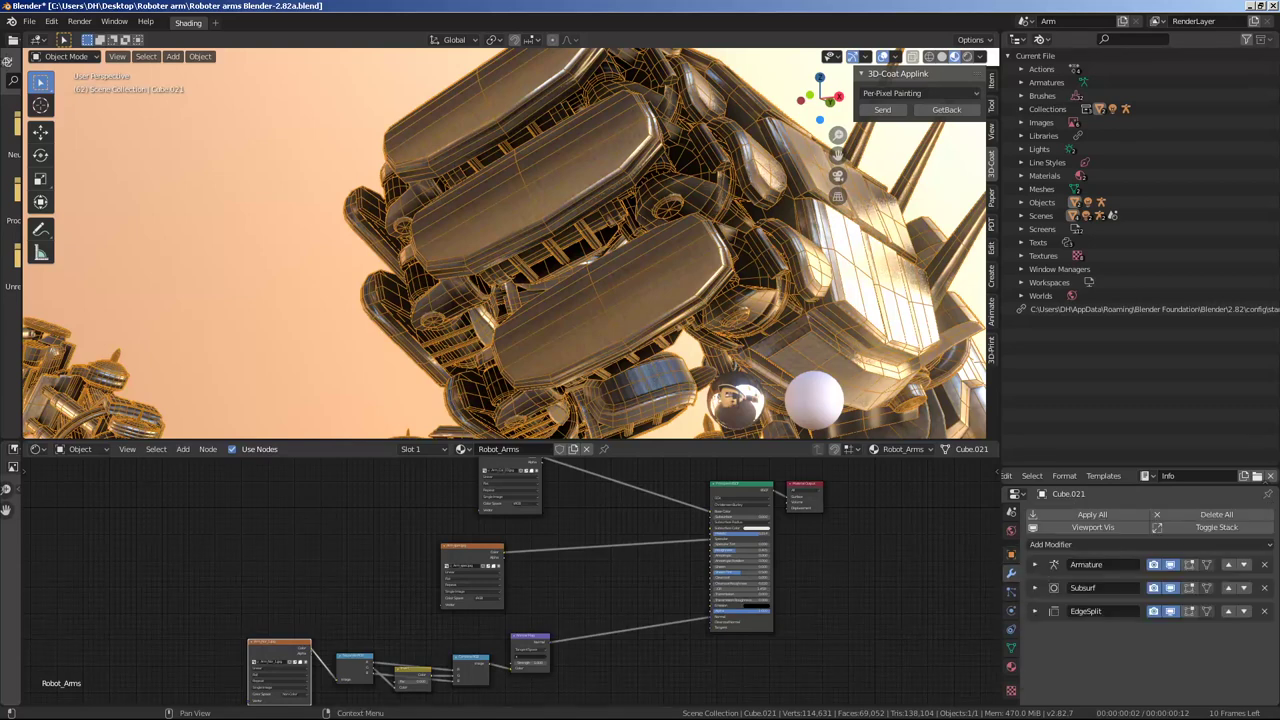
left_click(1170, 588)
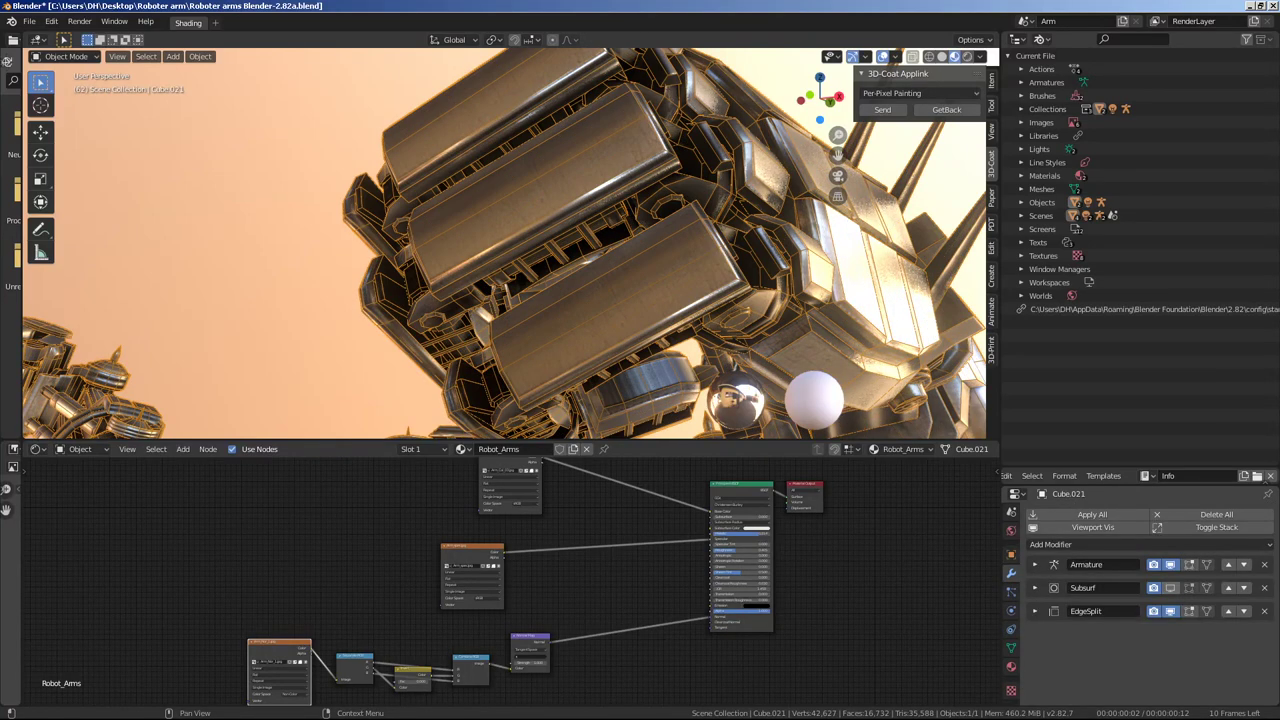
Re-enable Subsurf in the viewport and set its viewport subdivision level to 2.
left_click(1170, 588)
left_click(1035, 588)
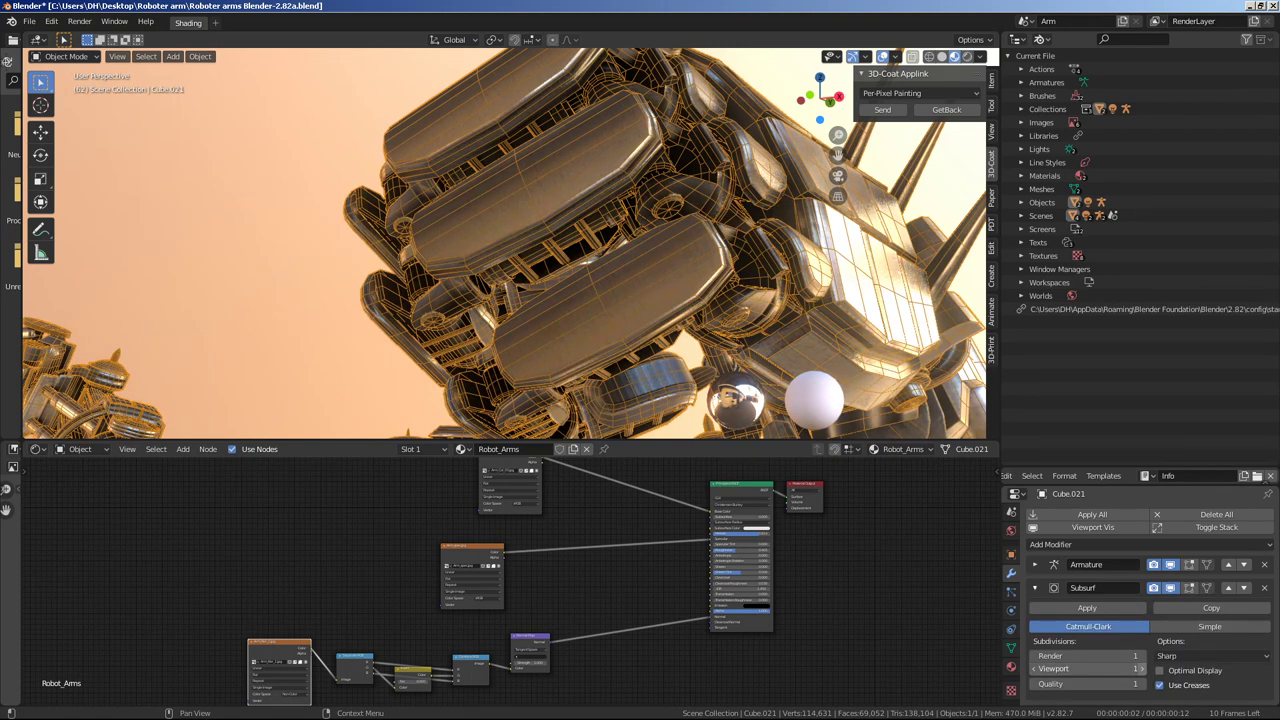
left_click(1141, 668)
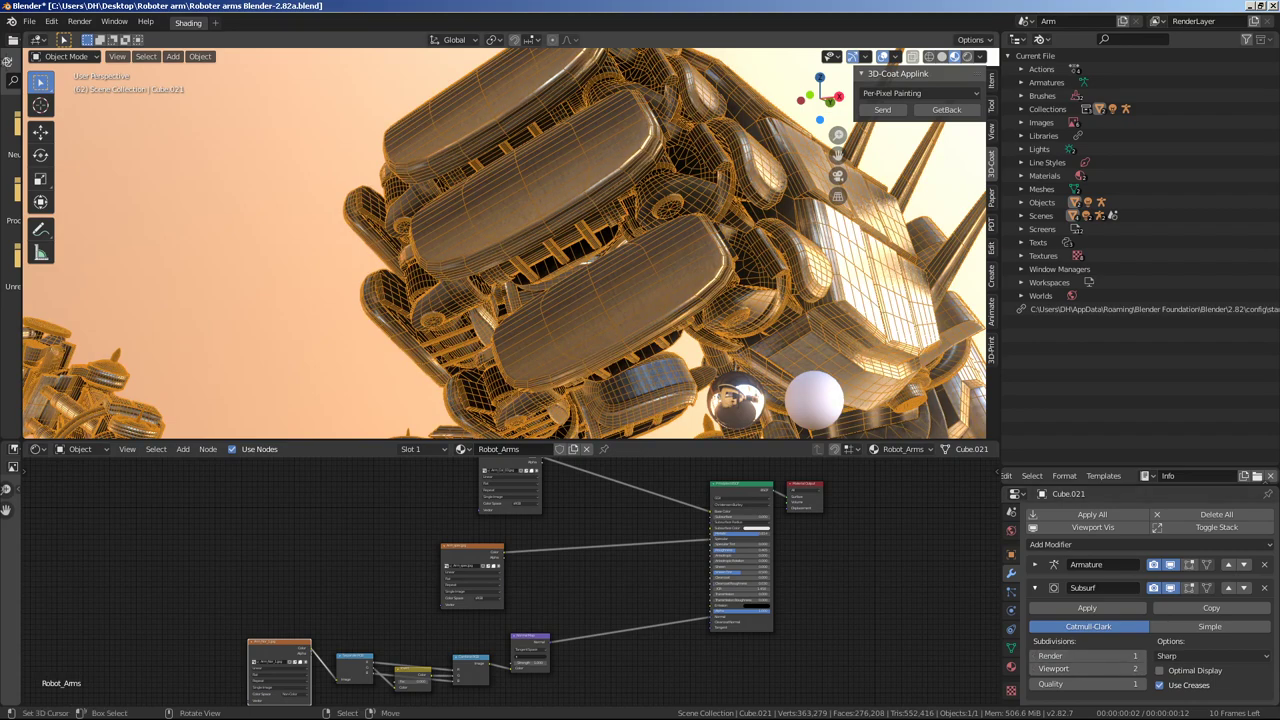
middle_click_drag(500, 250, 600, 250)
middle_click_drag(500, 250, 314, 199)
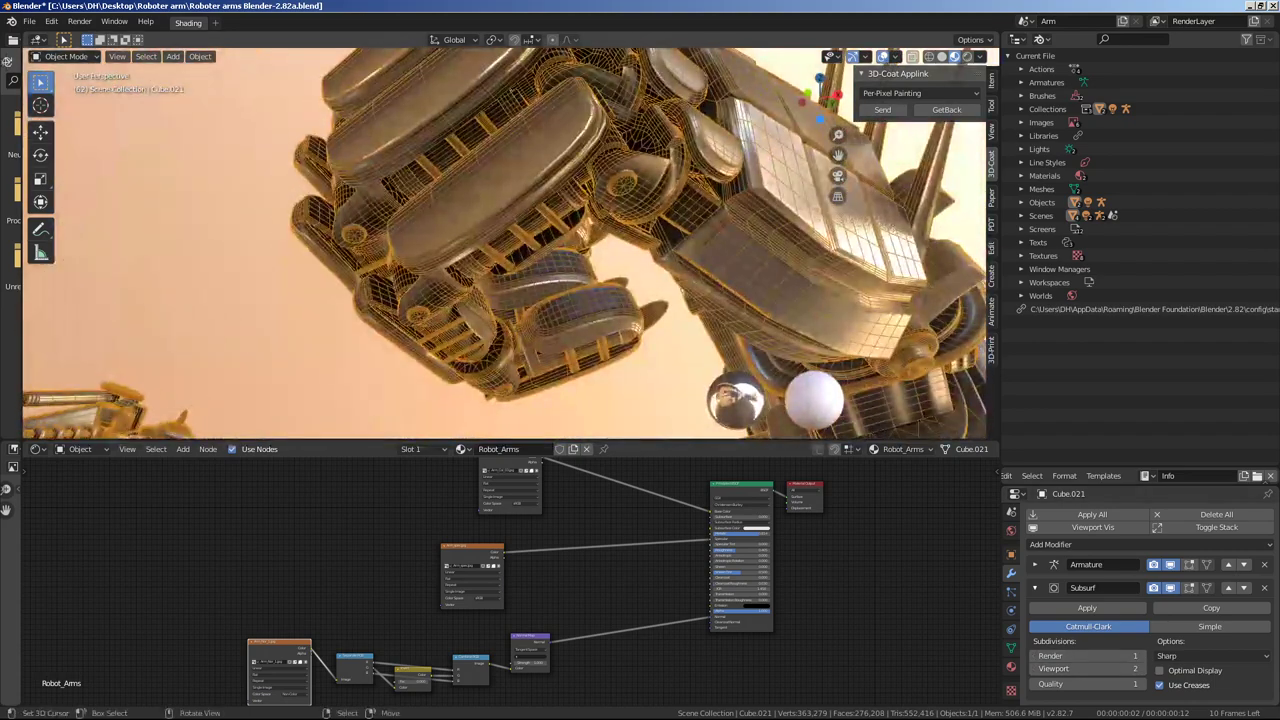
Inspect the dense 363,279-vertex arm in a maximized 3D view, then restore the Shading layout.
key("ctrl+space")
middle_click_drag(640, 360, 500, 300)
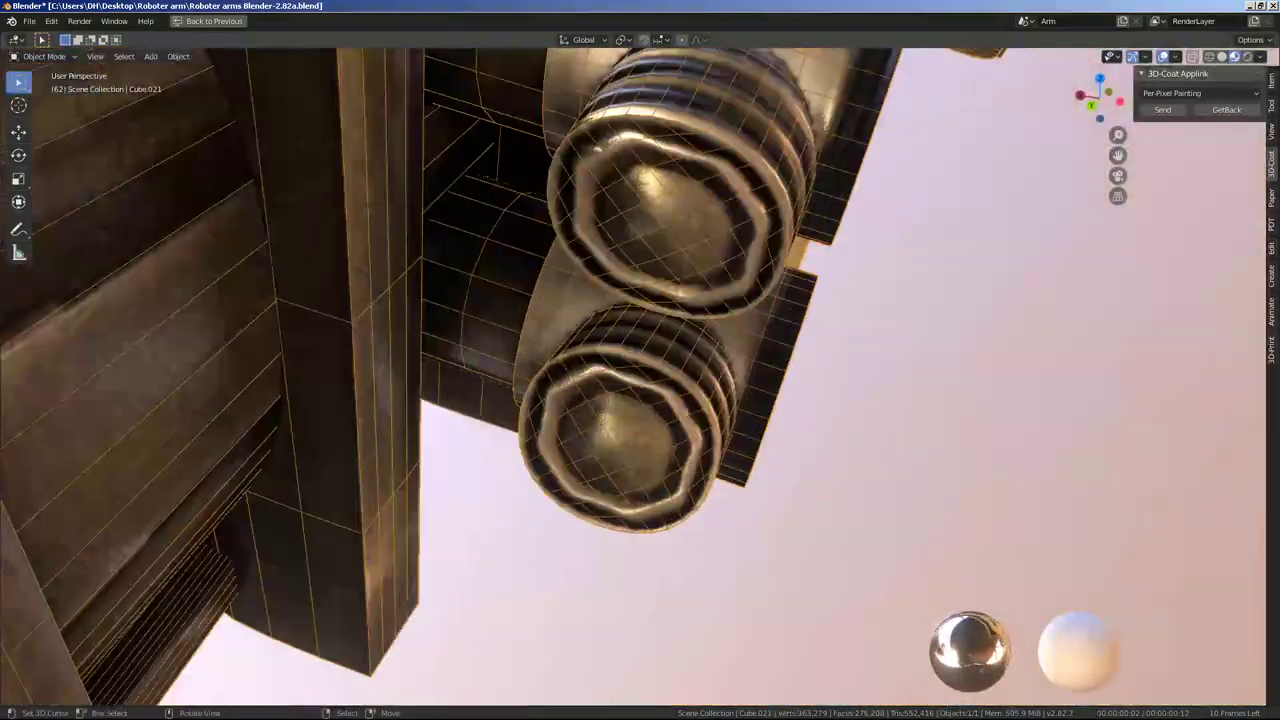
mouse_move(640, 360)
middle_mouse_down()
mouse_move(560, 300)
mouse_move(560, 330)
middle_mouse_up()
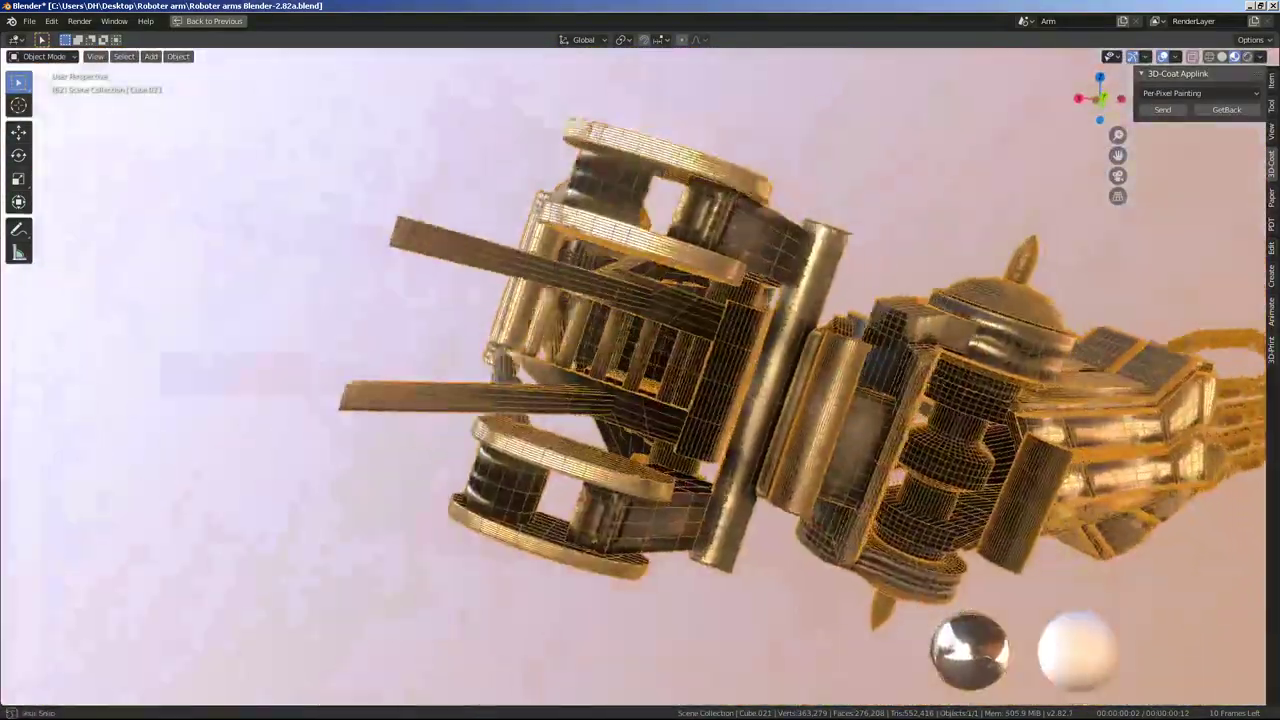
key("ctrl+space")
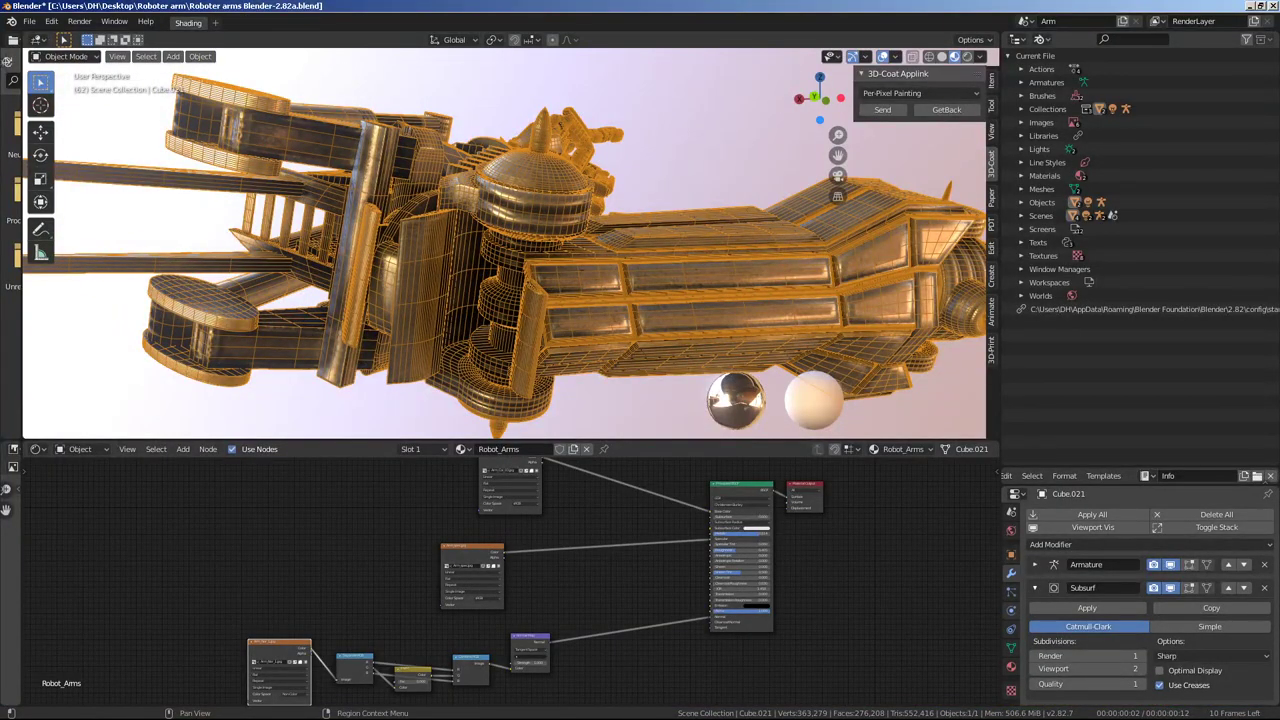
Turn off Cube.021's Wireframe display and maximize the 3D viewport to fill the window.
left_click(1011, 553)
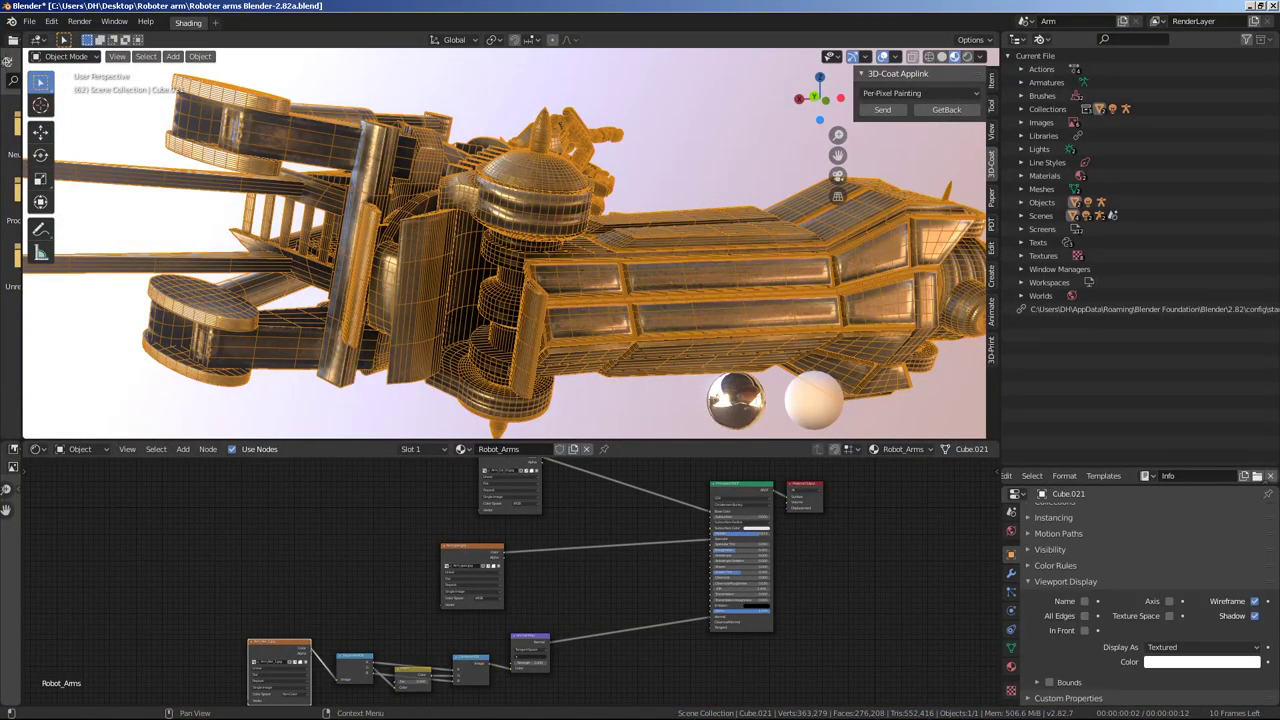
left_click(1254, 601)
key("ctrl+space")
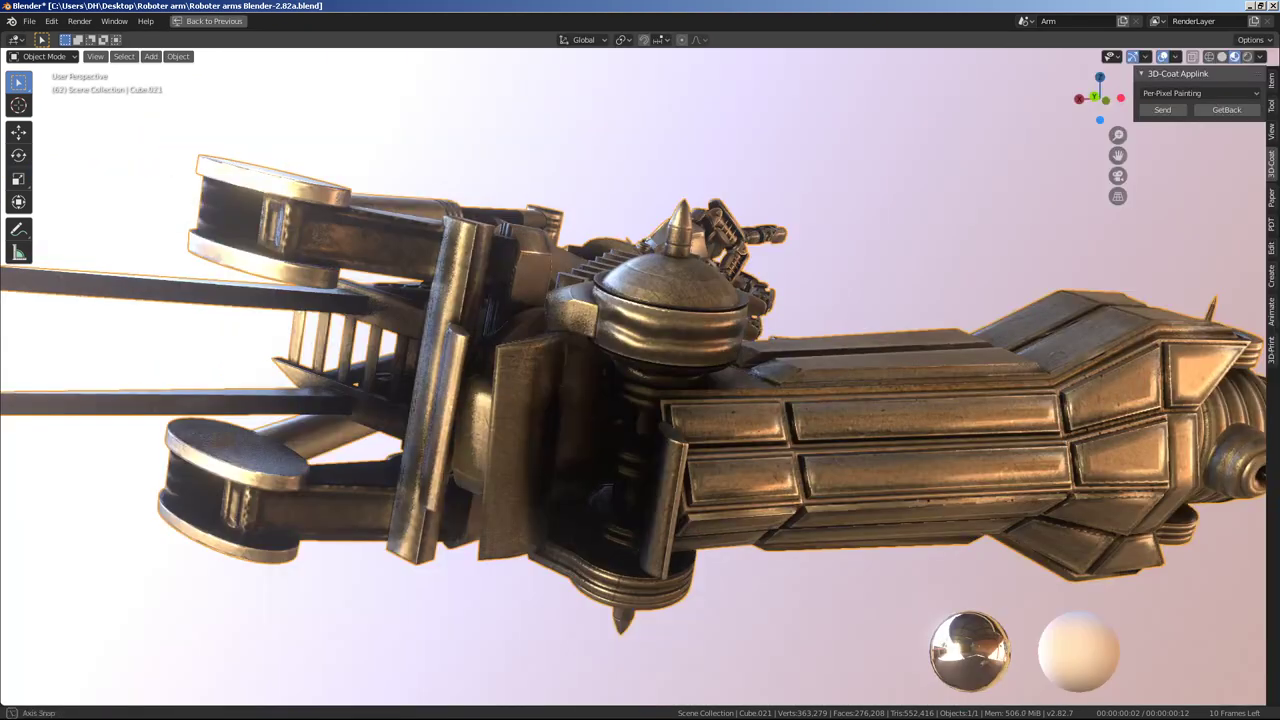